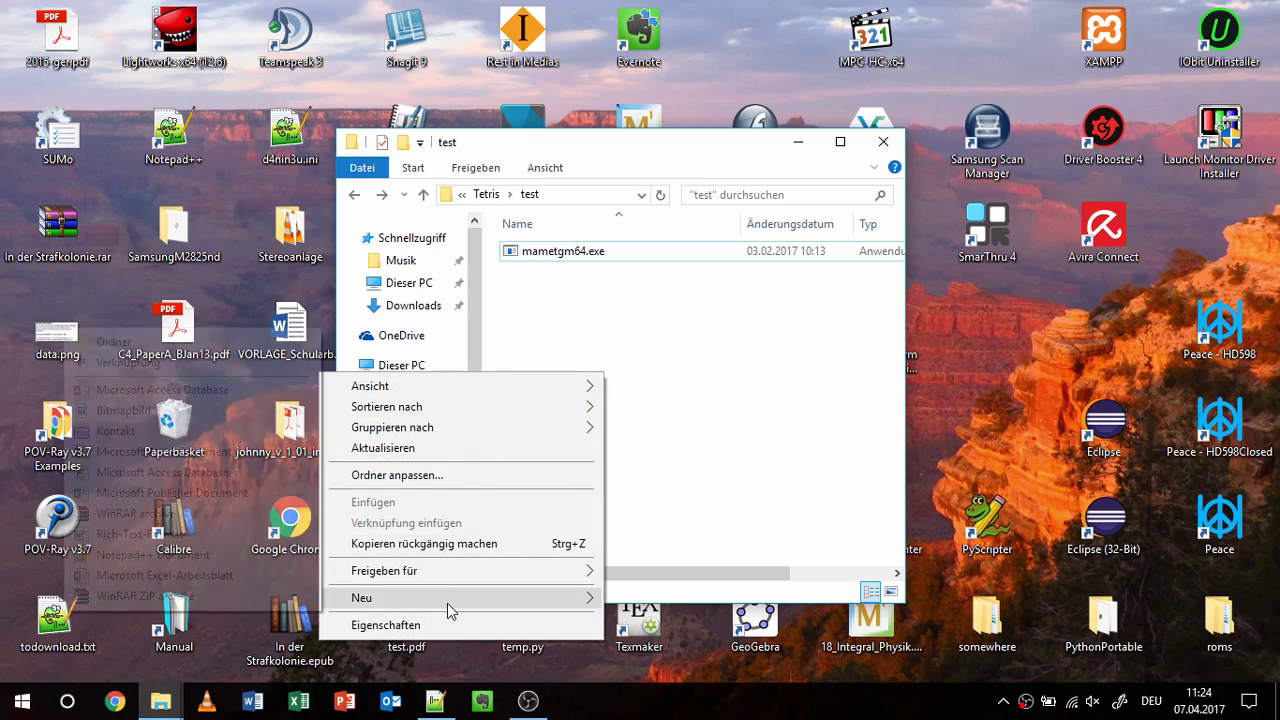
Step: Create a folder named roms in the test folder and move the three zip files from the somewhere folder into it
mouse_move(449, 605)
click(198, 345)
text(roms)
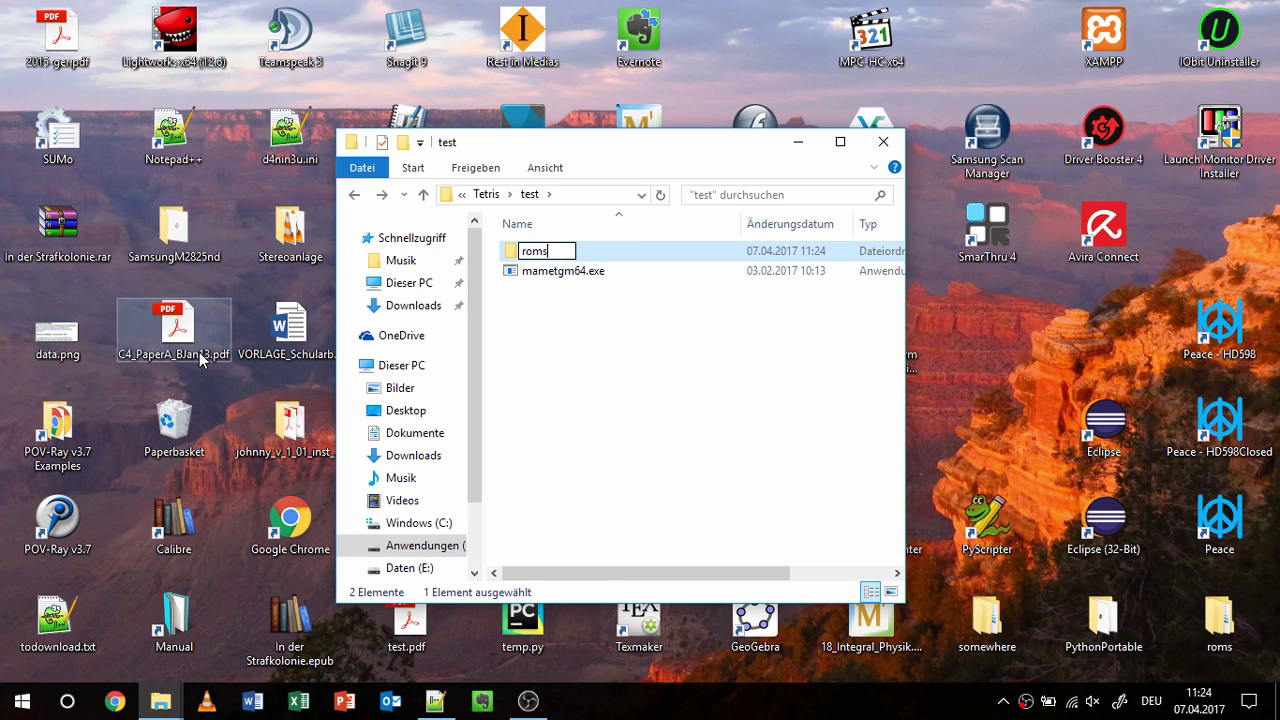
key(Return)
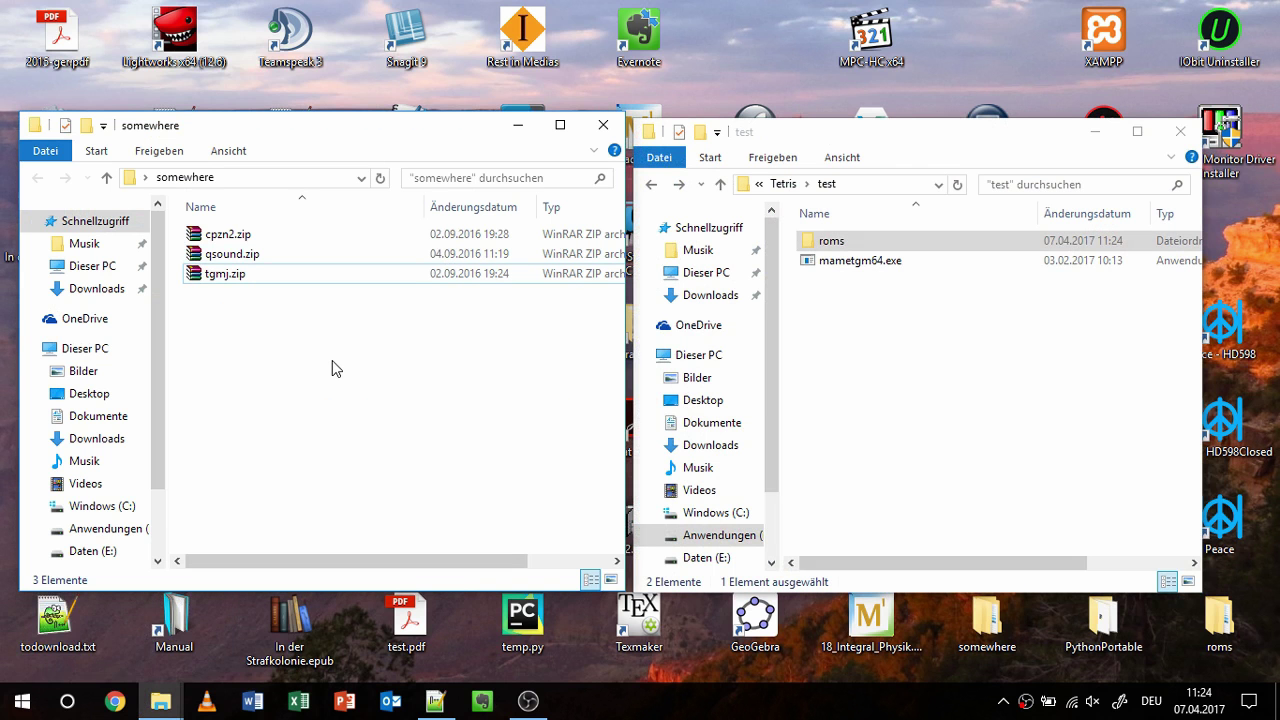
drag(343, 386, 880, 243)
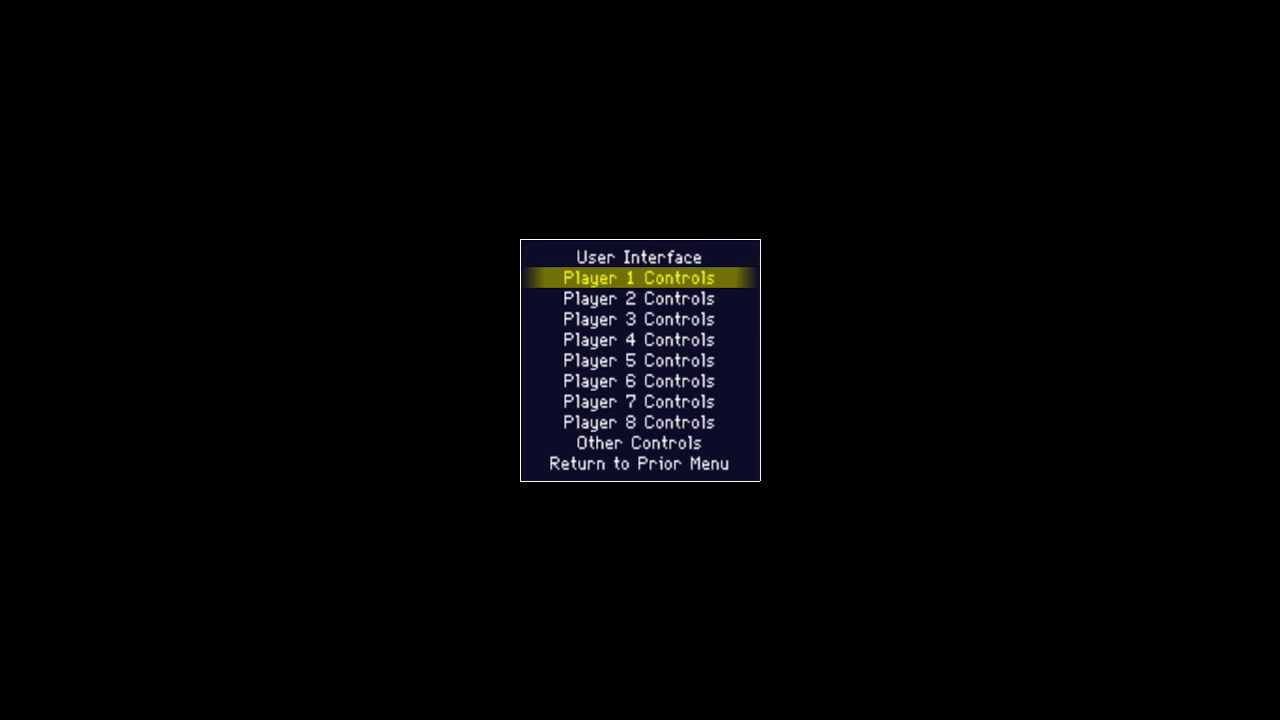
Step: Examine the Player 1 control assignments for the directions and action buttons
key(Return)
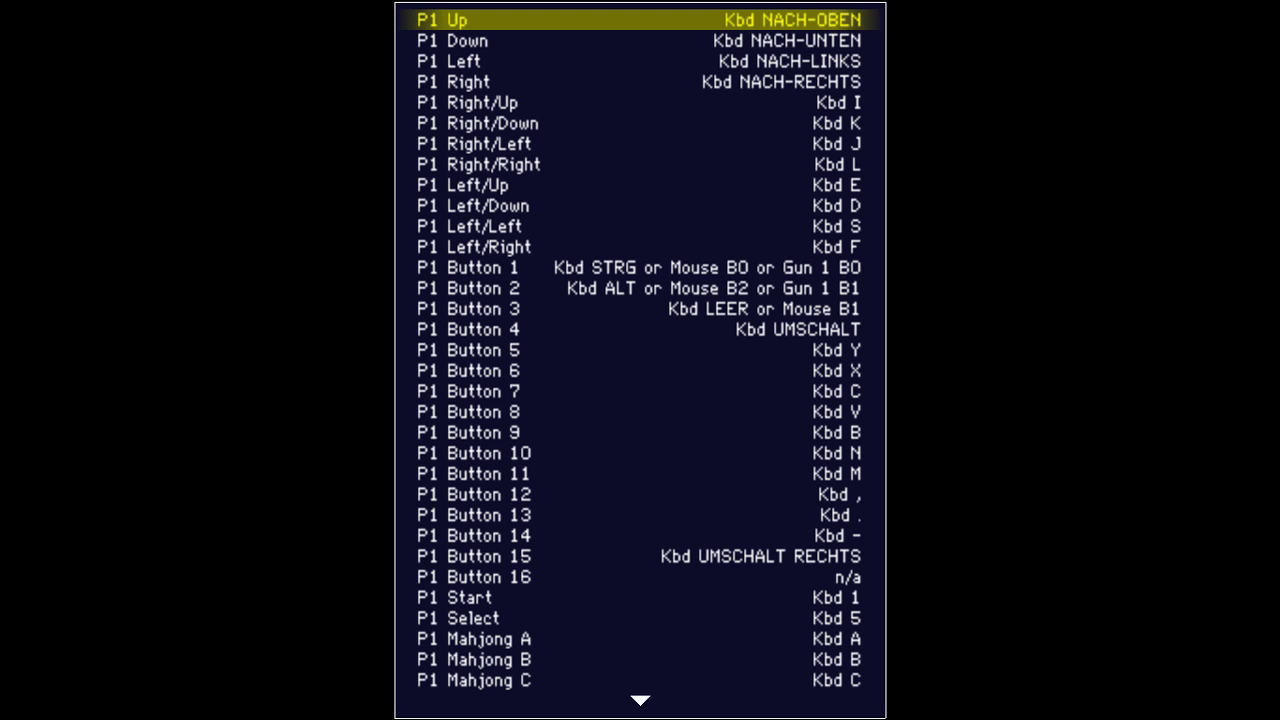
key(Down)
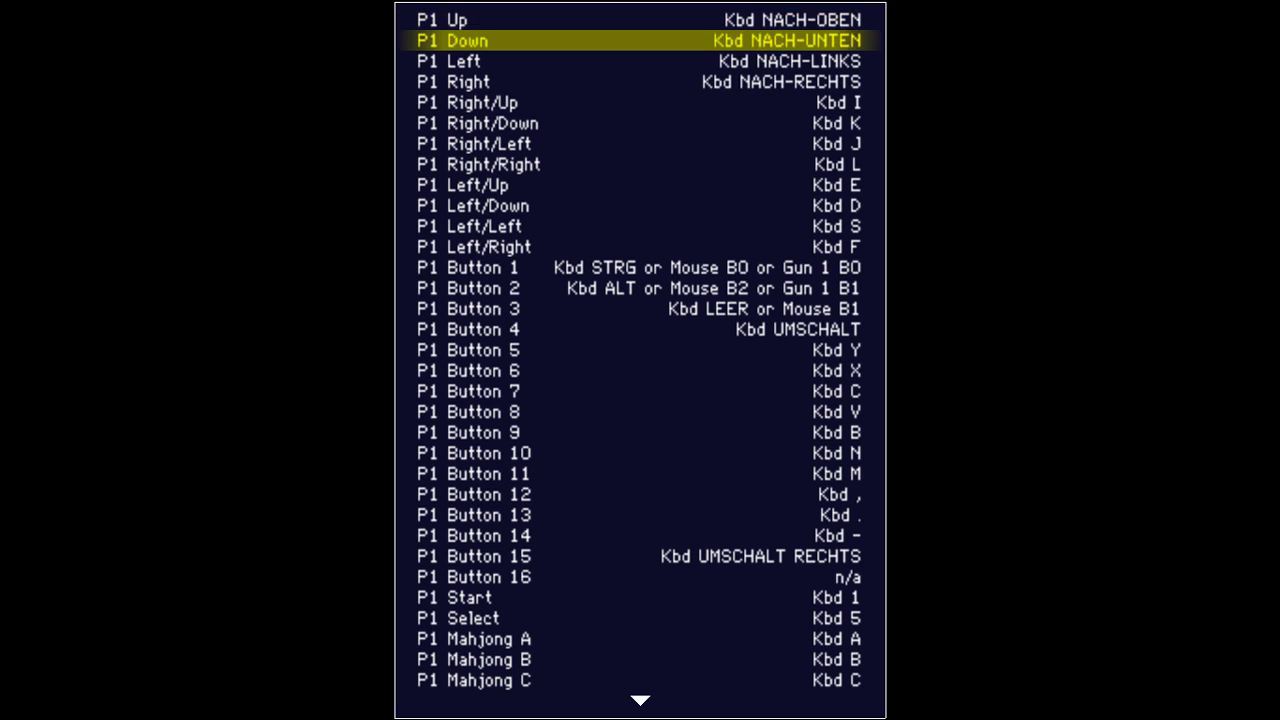
key(Down)
key(Down)
key(Down)
key(Down)
key(Down)
key(Down)
key(Down)
key(Down)
key(Down)
key(Down)
key(Down)
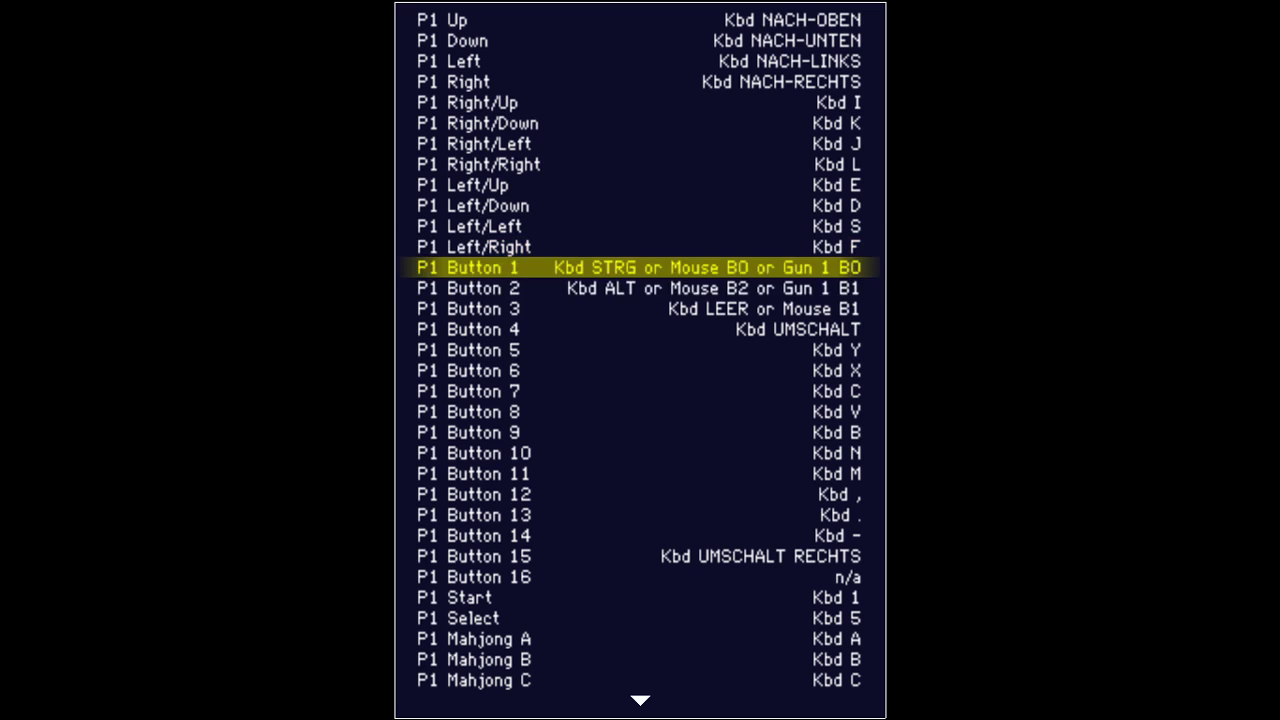
key(Down)
key(Down)
Step: Assign Player 1 up, down, left and right to W, S, A and D, and buttons 1 to 3 to J, K and L
key(Home)
key(Return)
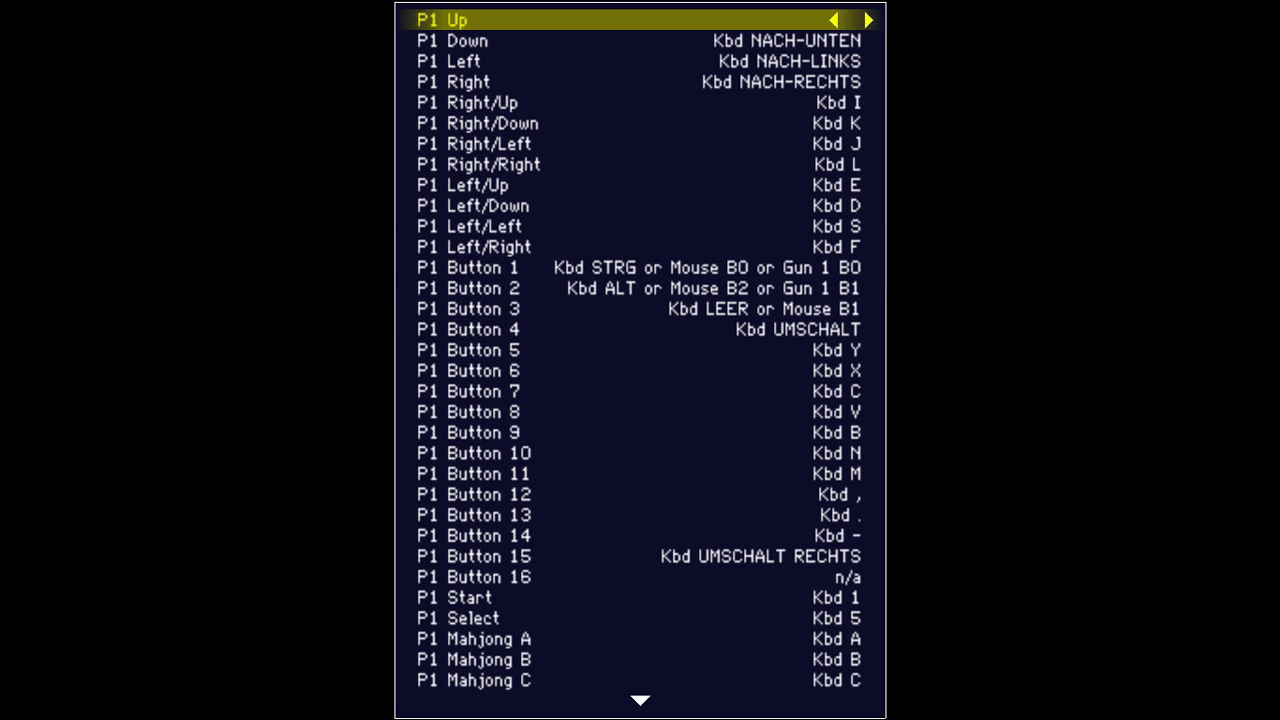
key(w)
key(Down)
key(Return)
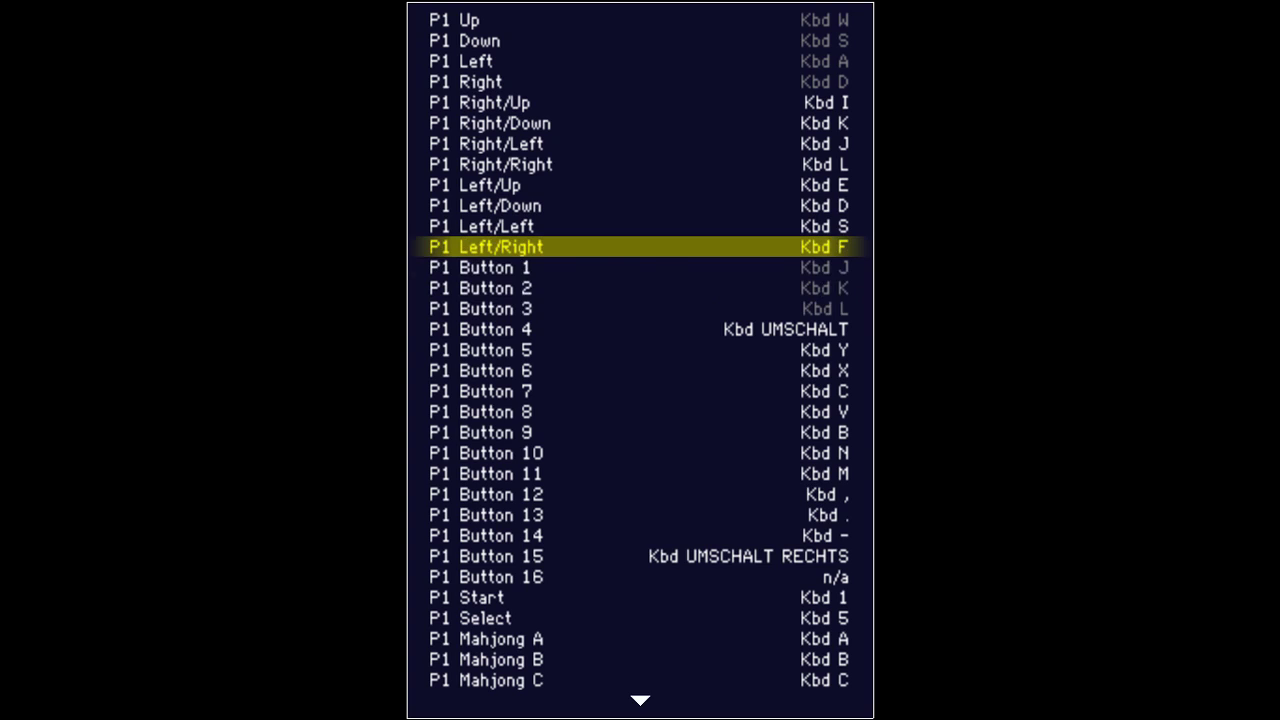
key(Escape)
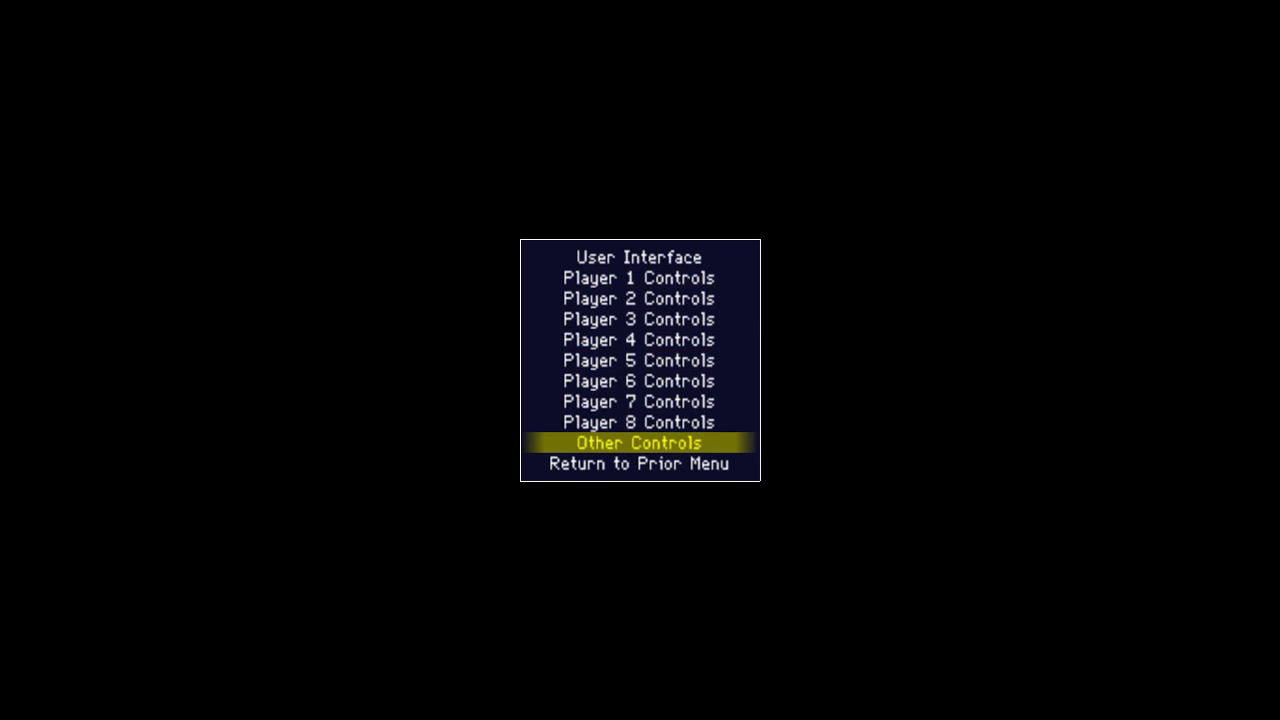
Step: Examine the key assignments for player start, coins and service under Other Controls
key(Return)
key(Down)
key(Down)
key(Down)
key(Down)
key(Down)
key(Down)
key(Down)
key(Down)
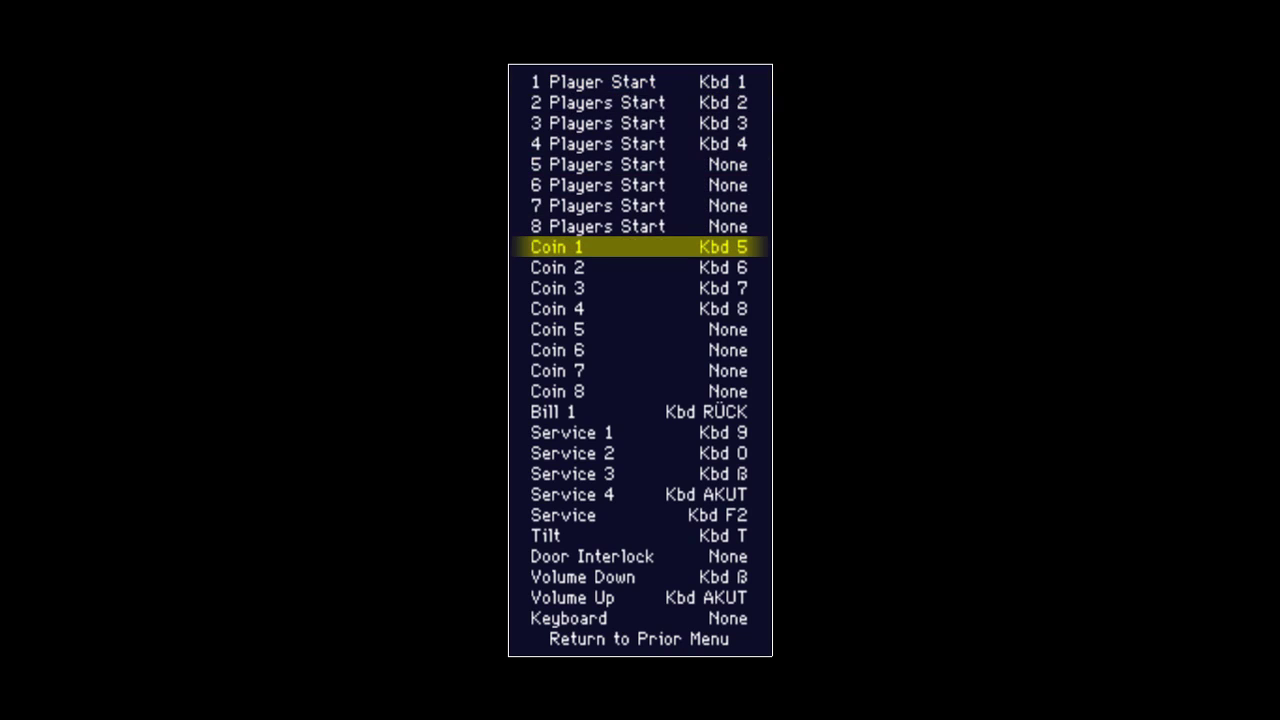
key(Down)
key(Down)
key(Down)
key(Down)
key(Down)
key(Down)
key(Down)
key(Down)
key(Down)
key(Down)
key(Down)
key(Down)
key(Down)
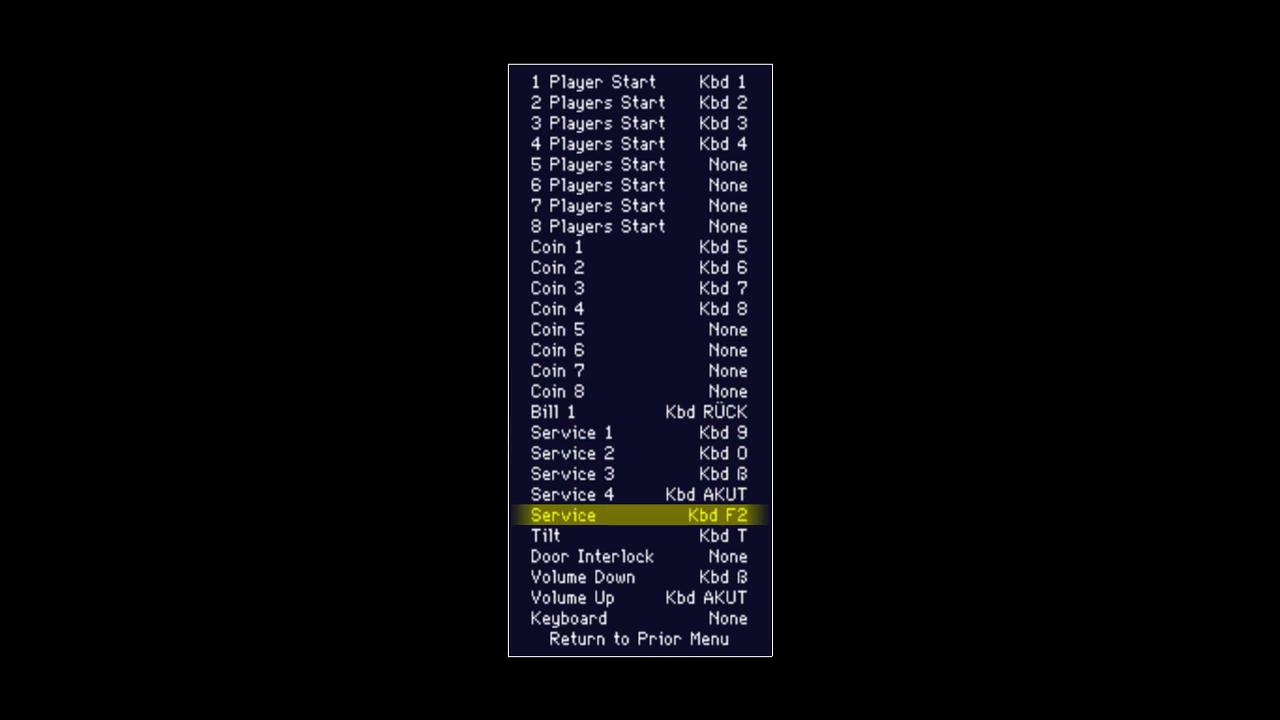
key(Escape)
key(Escape)
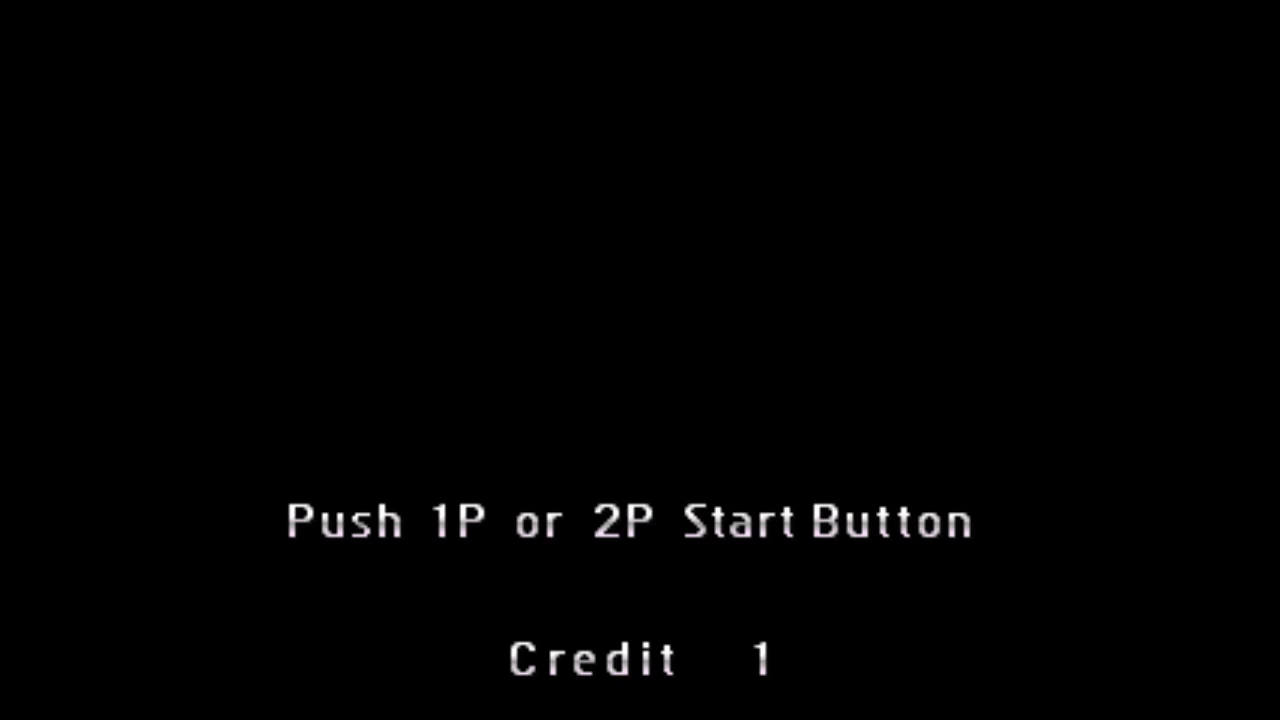
Step: Start a one-player game and stack several rotated pieces in the middle of the playfield
key(1)
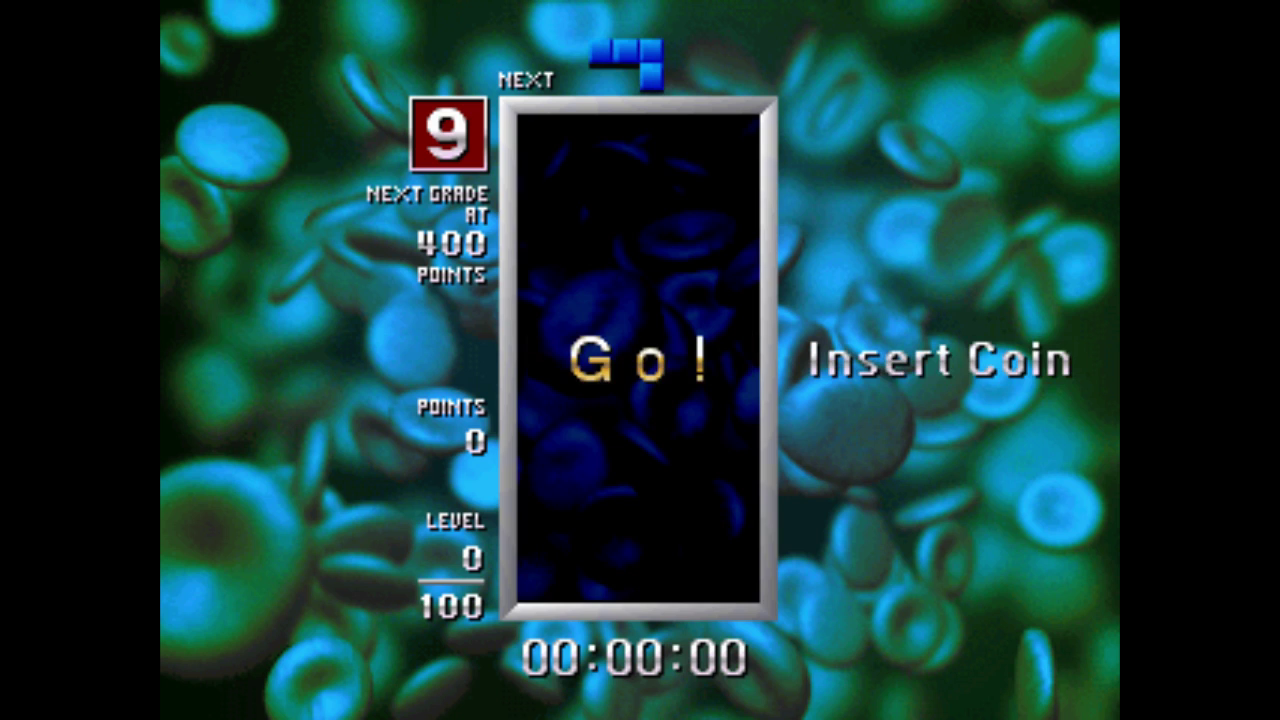
key(ctrl)
key(Down)
key(ctrl)
key(Down)
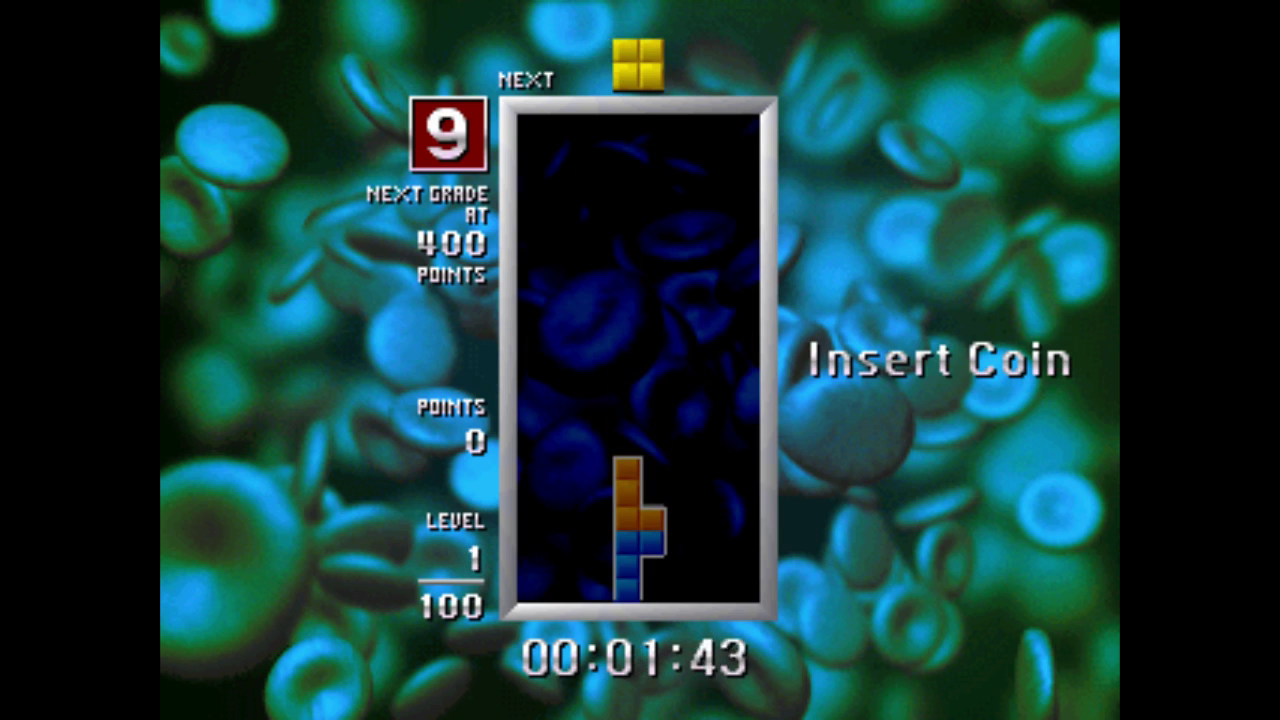
key(Down)
key(ctrl)
key(Down)
key(ctrl)
key(Down)
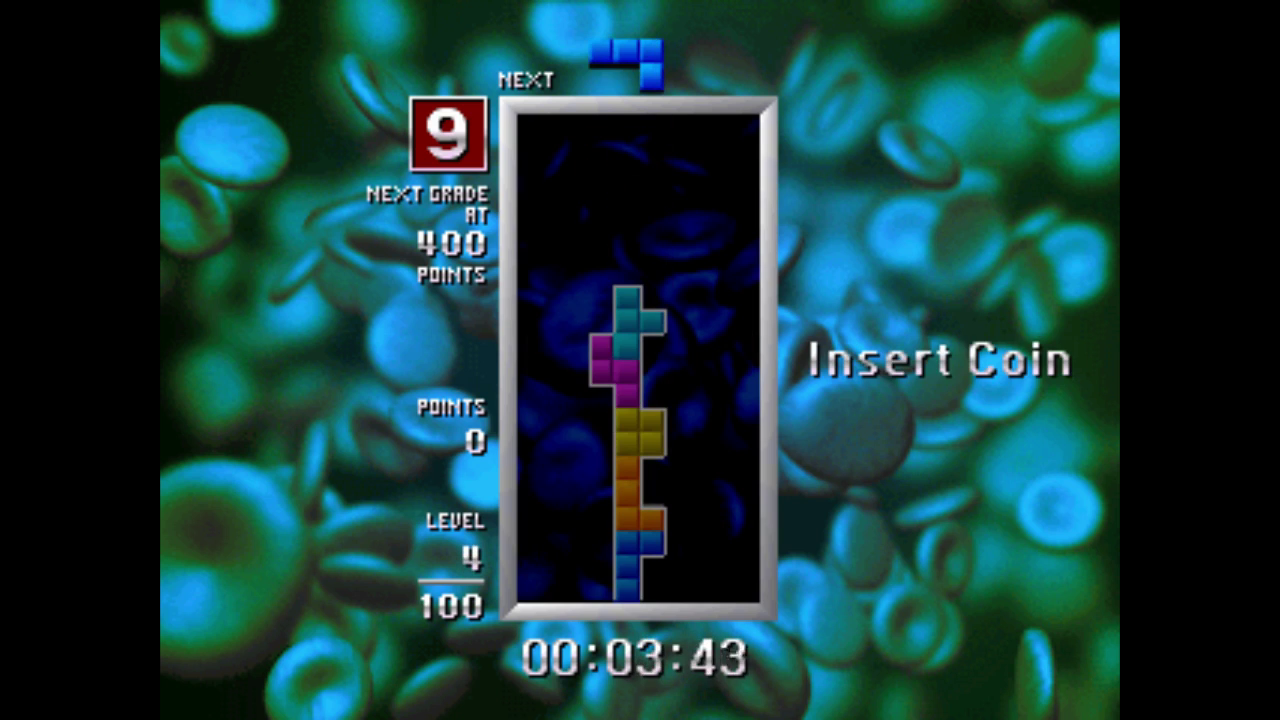
key(ctrl)
key(Down)
key(ctrl)
key(Down)
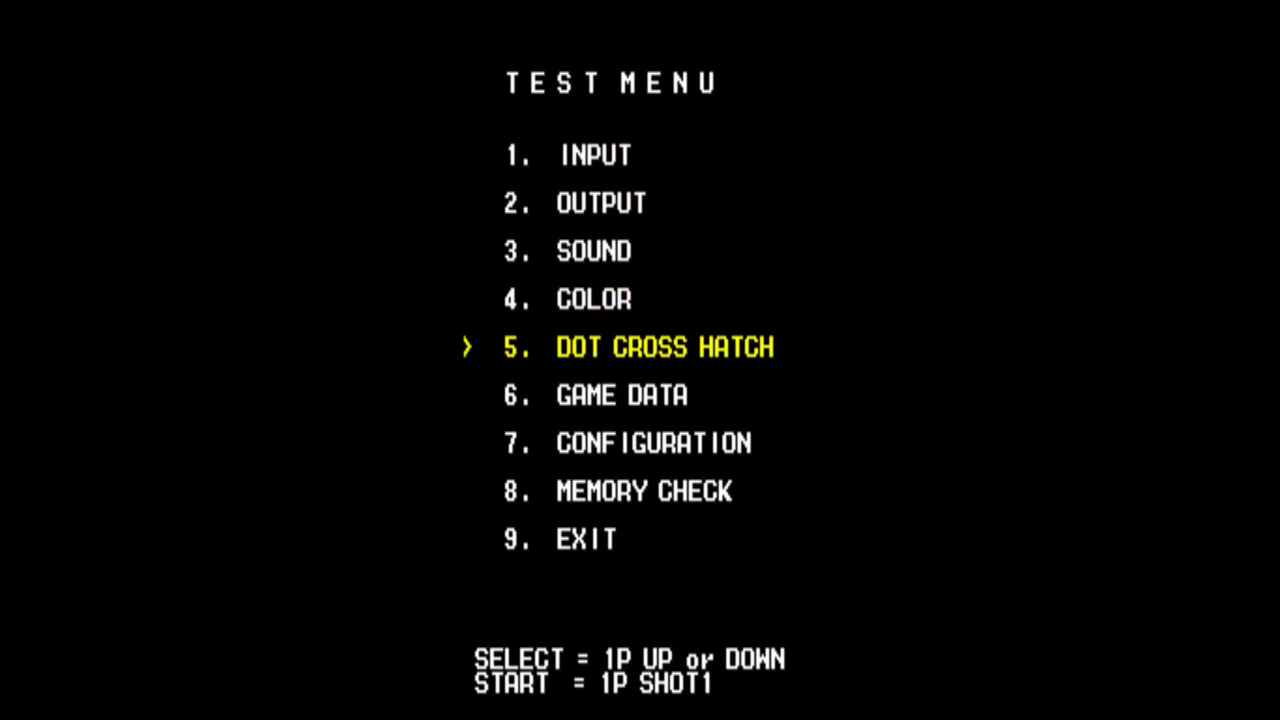
Step: Set the COIN option in the test menu's system configuration to FREE PLAY
key(ctrl)
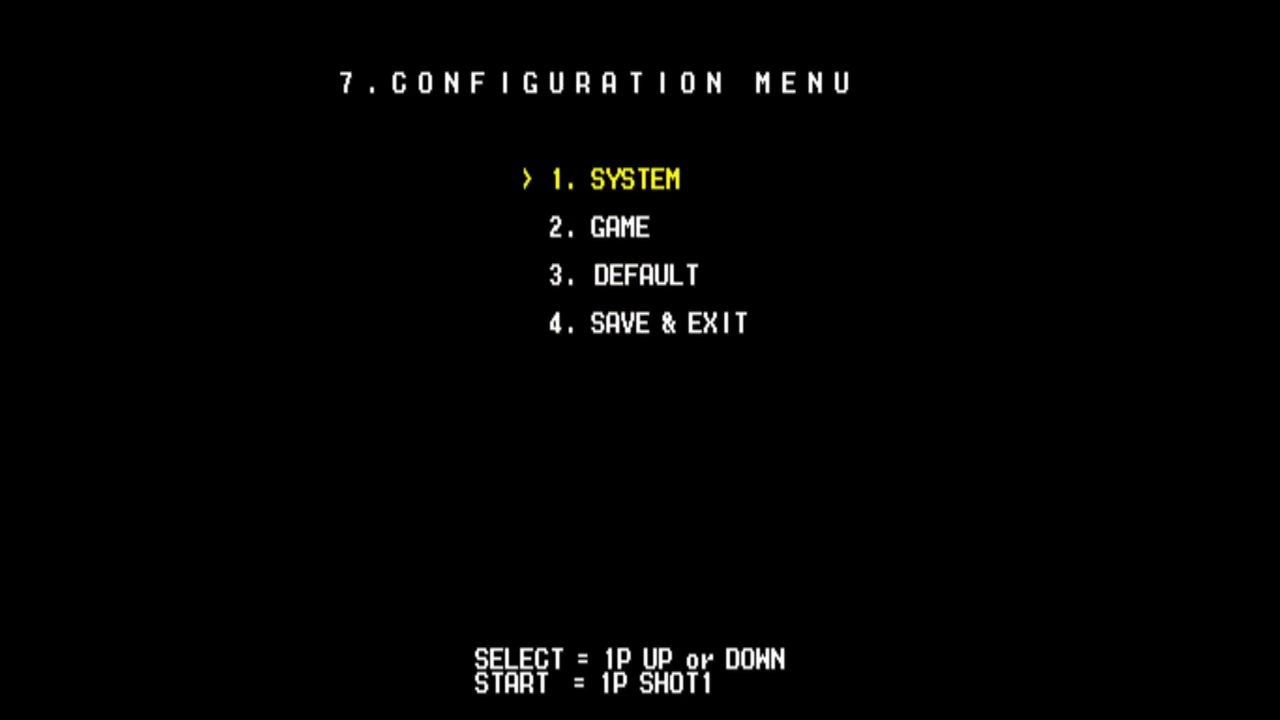
key(ctrl)
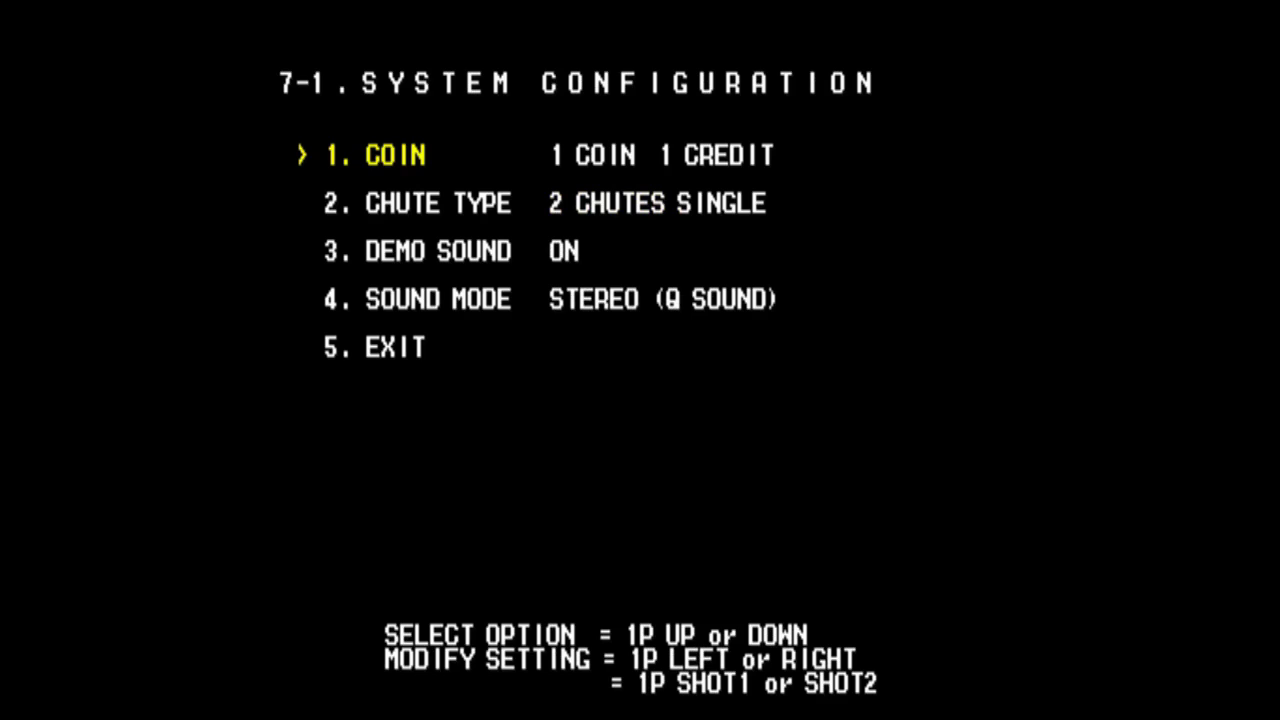
key(Left)
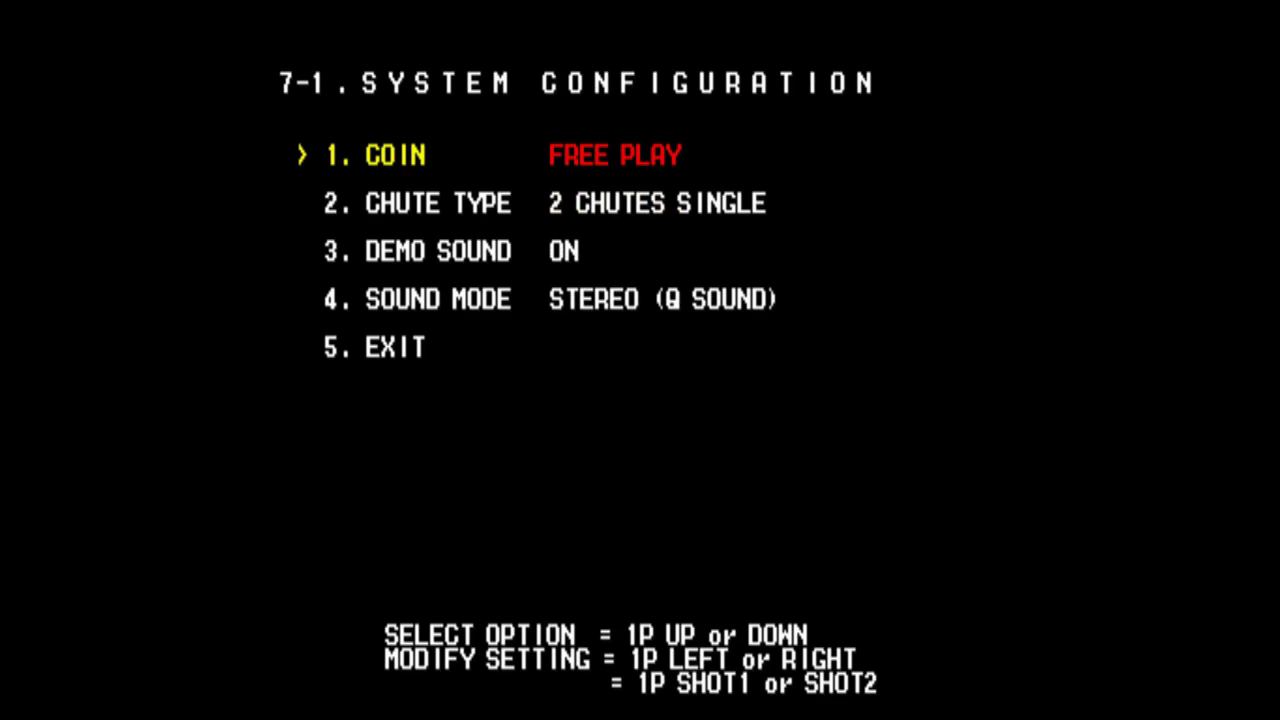
key(Up)
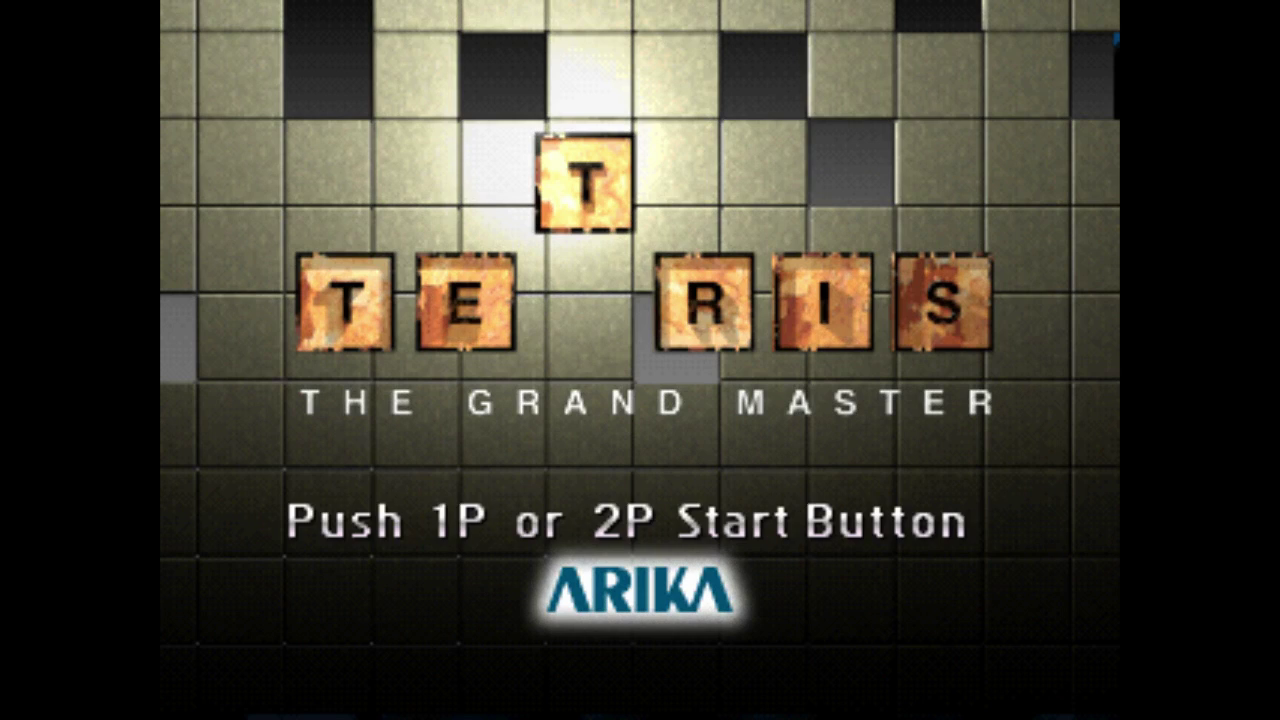
Step: Examine the emulator's general input options and the key assignments specific to this game
key(Tab)
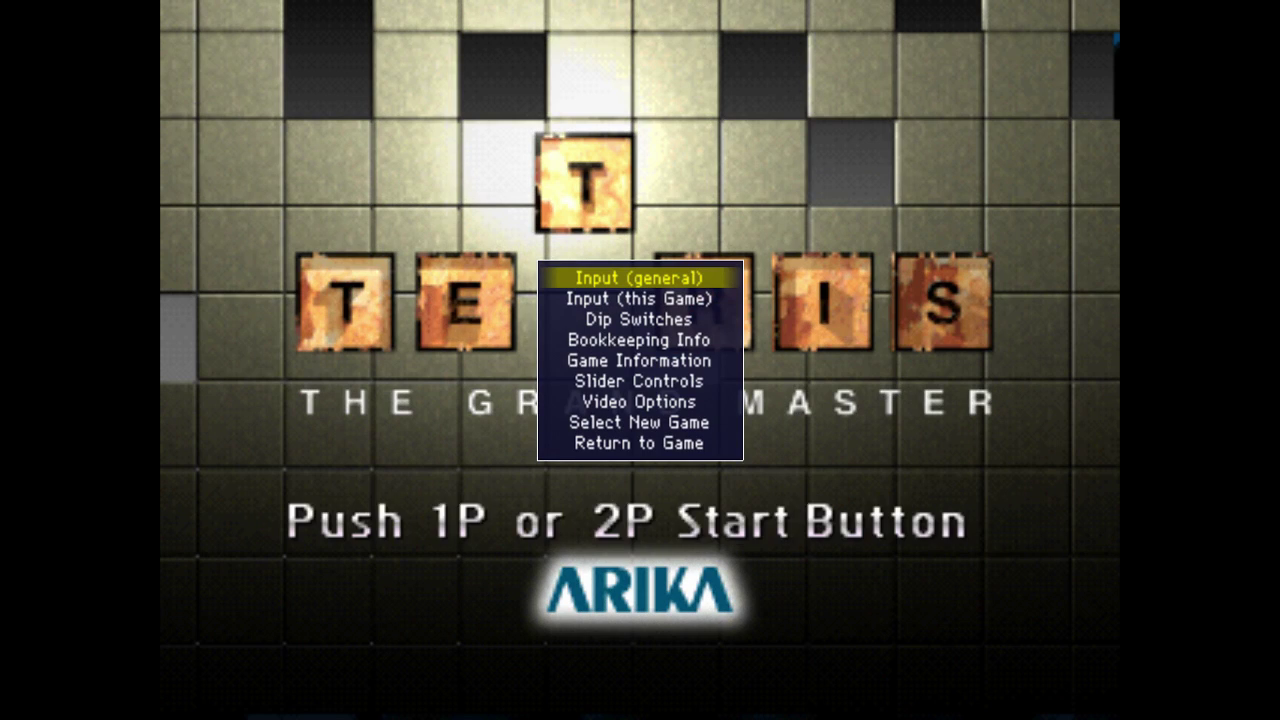
key(Return)
key(Up)
key(Return)
key(Down)
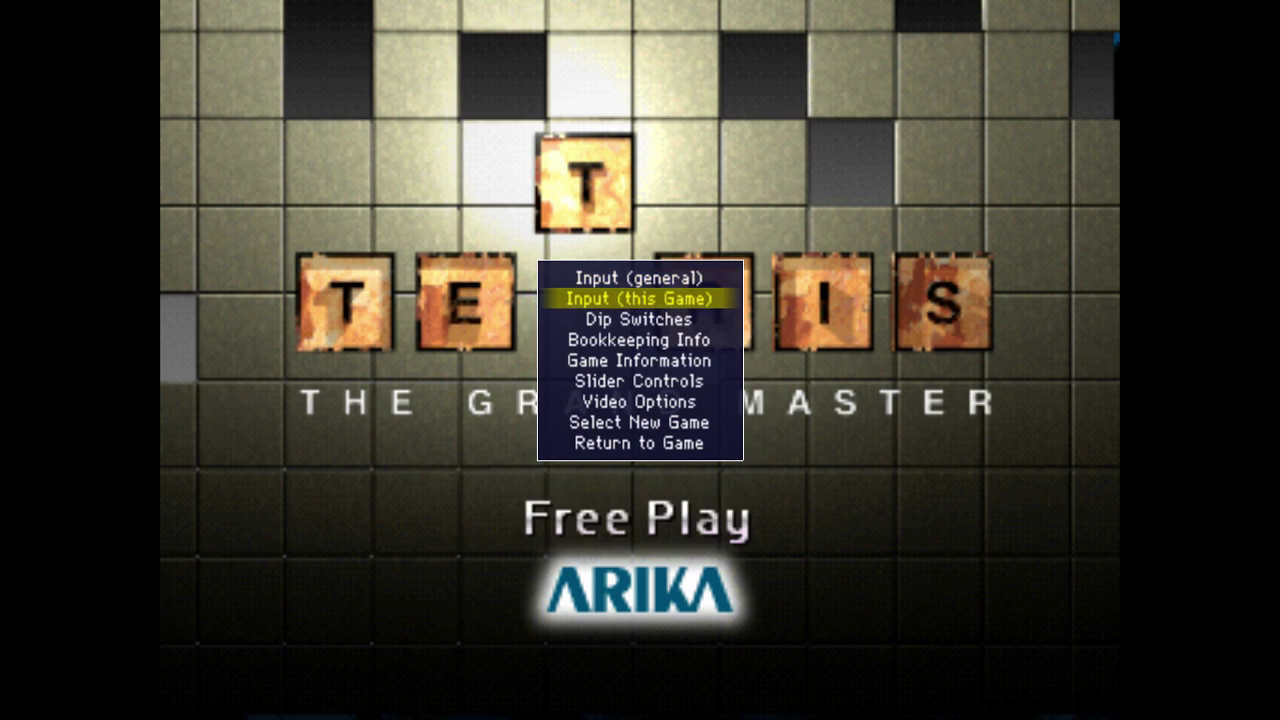
key(Return)
key(Up)
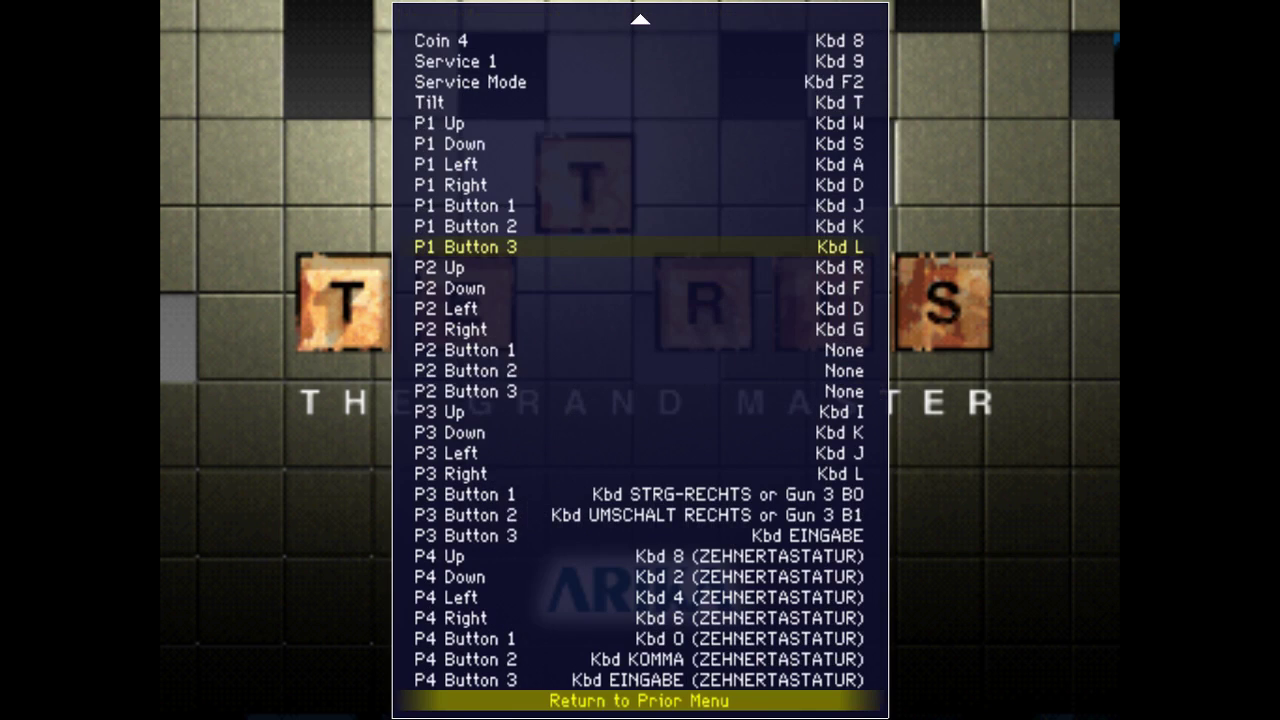
key(Return)
key(Down)
key(Down)
key(Down)
key(Down)
key(Down)
key(Down)
key(Down)
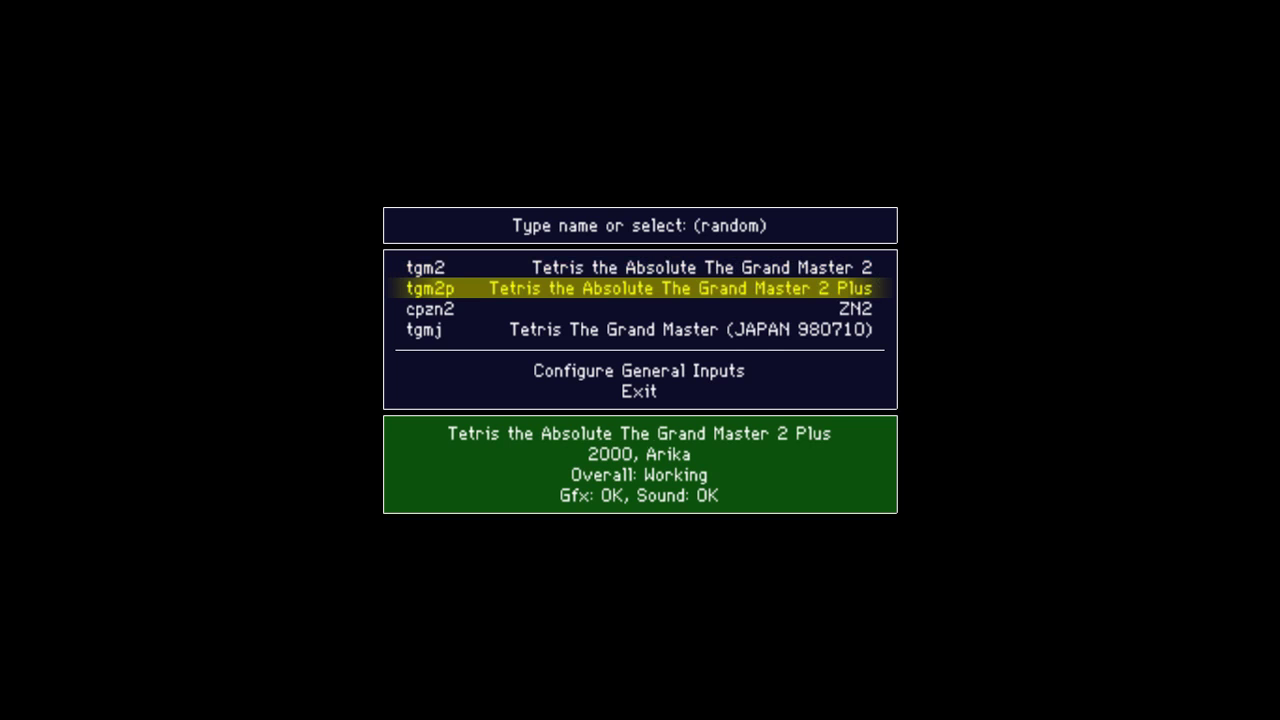
Step: Launch Tetris the Absolute The Grand Master 2 Plus and start a game in MASTER mode
key(Return)
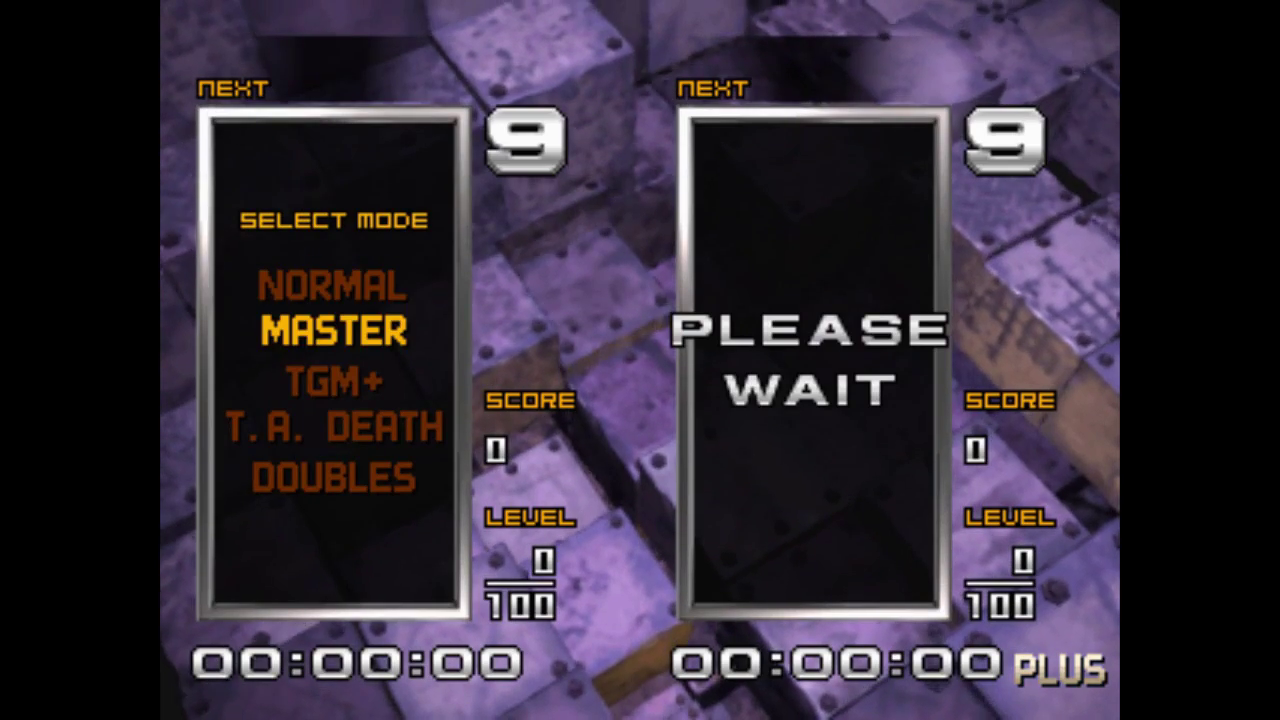
key(1)
Step: Rotate and drop the falling pieces into a tall stack in the middle of the Master mode playfield
key(Down)
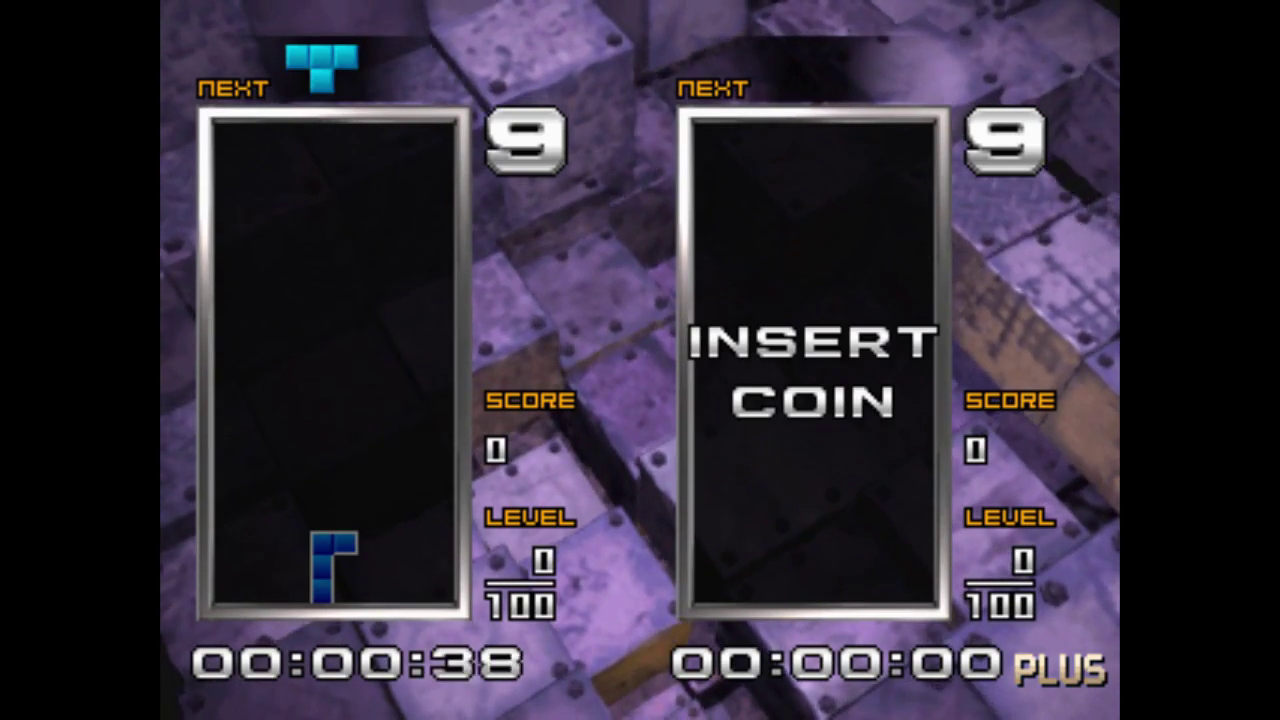
key(ctrl)
key(Down)
key(Down)
key(ctrl)
key(Down)
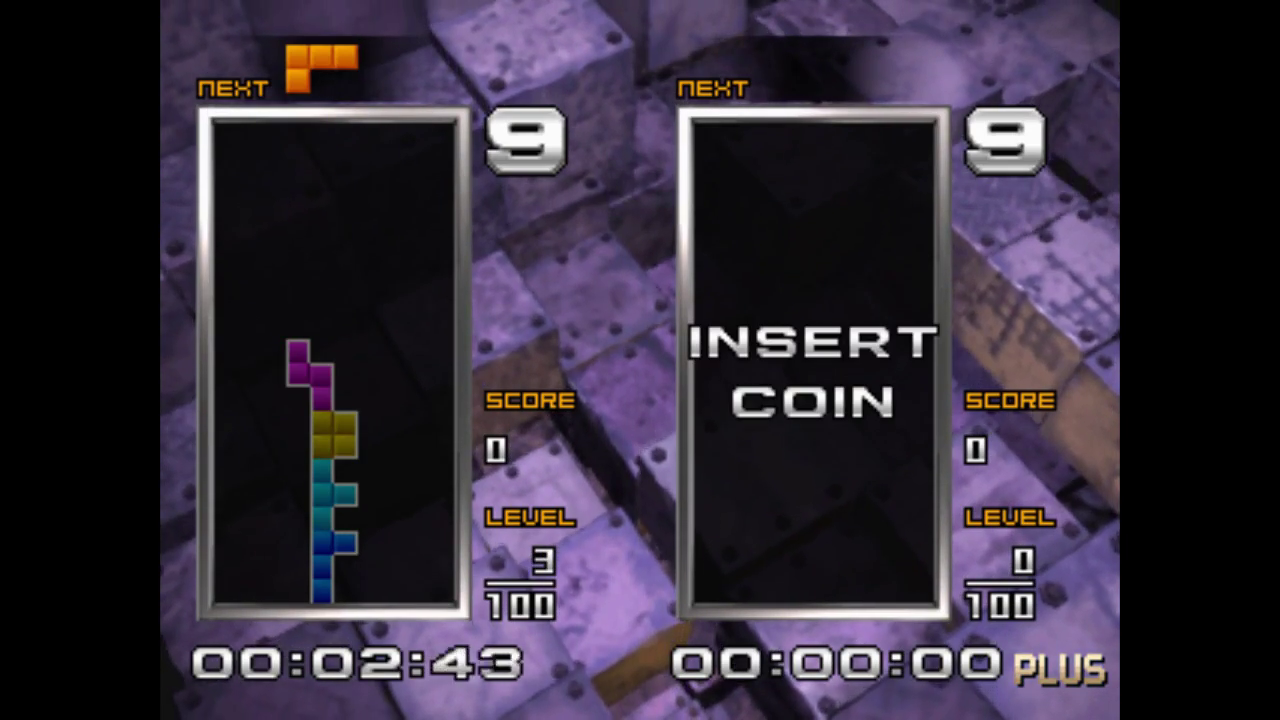
key(ctrl)
key(Down)
key(ctrl)
key(Down)
key(ctrl)
key(Down)
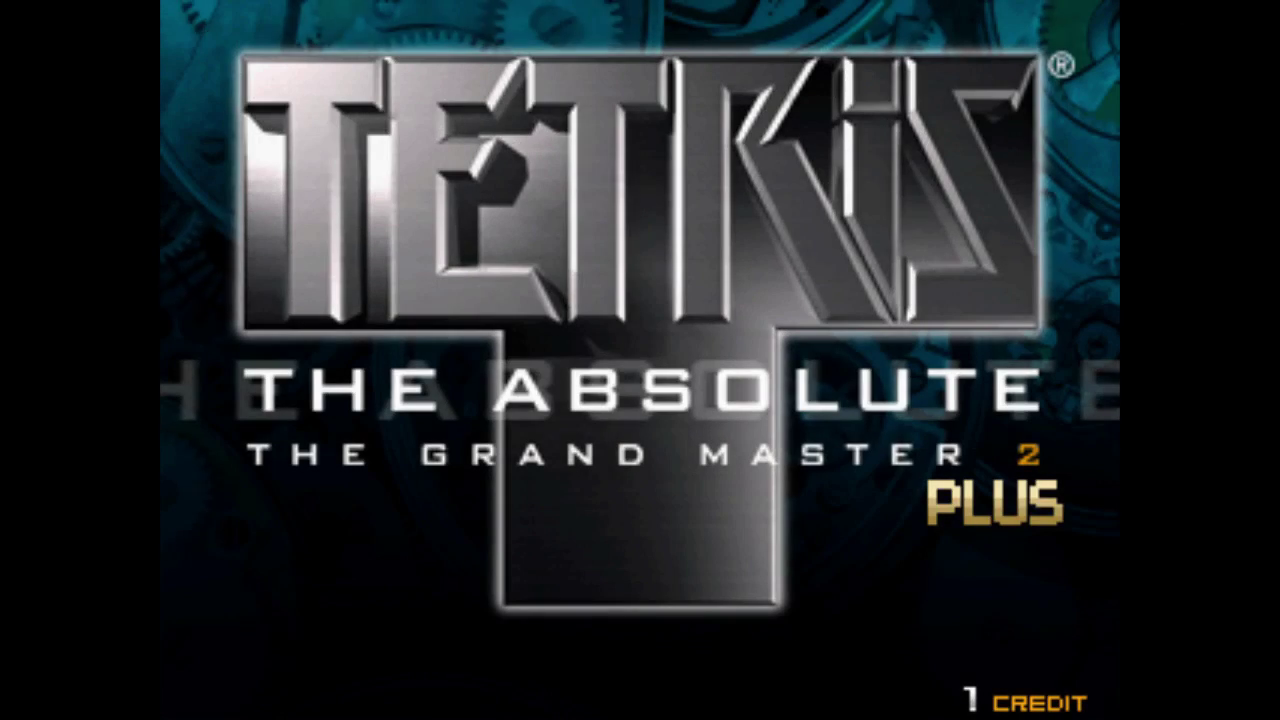
Step: Enter the game's Test Mode and set Coin Mode in Game Setting to Free Play
key(F2)
key(Down)
key(Down)
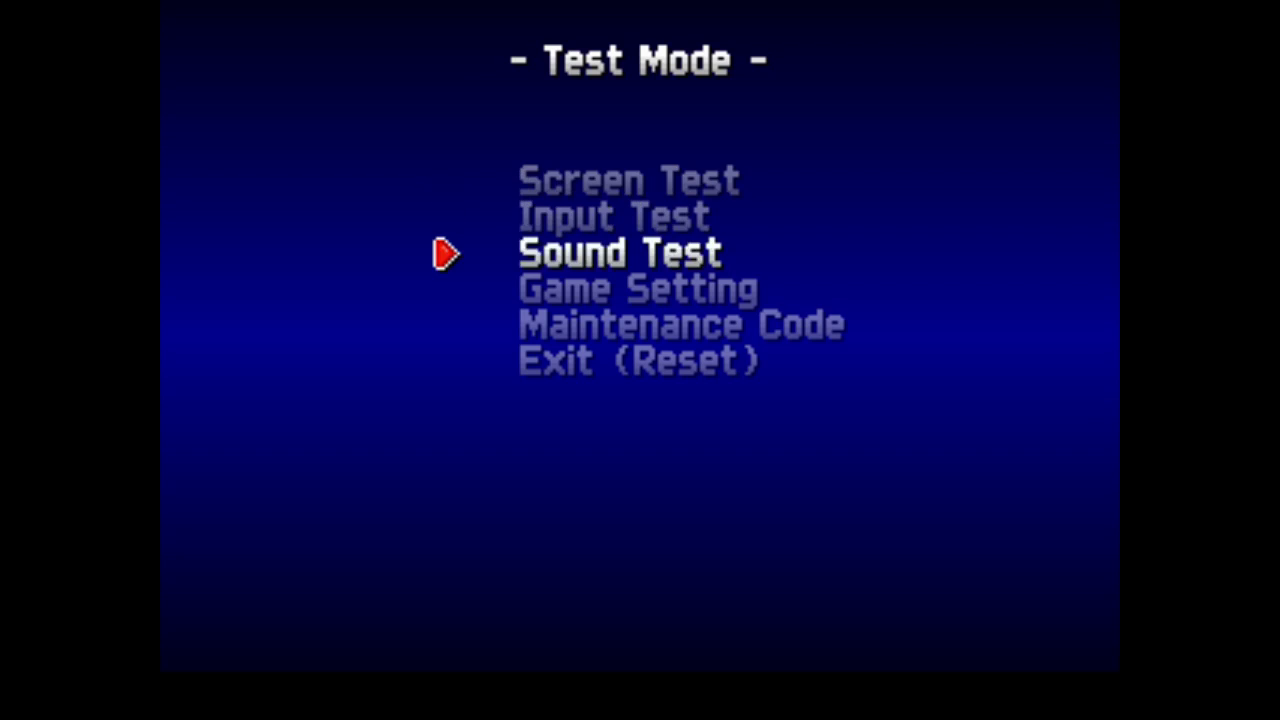
key(Down)
key(1)
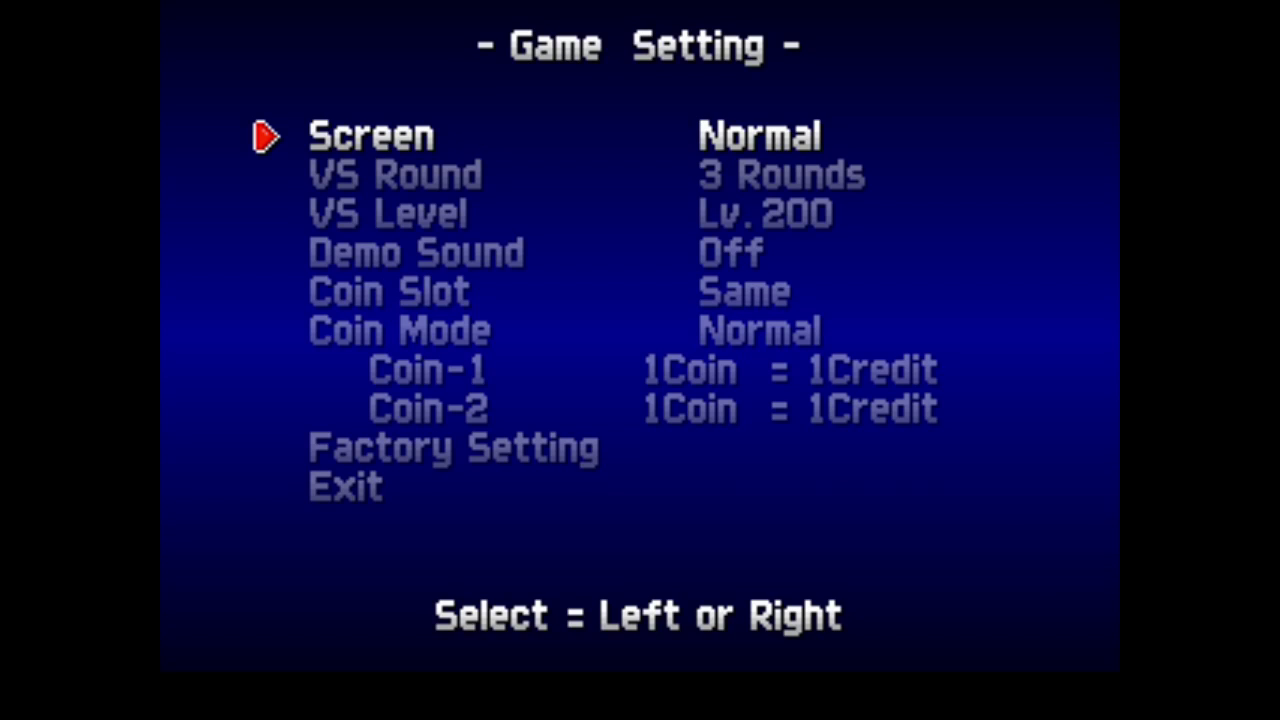
key(Down)
key(Down)
key(Down)
key(Down)
key(Down)
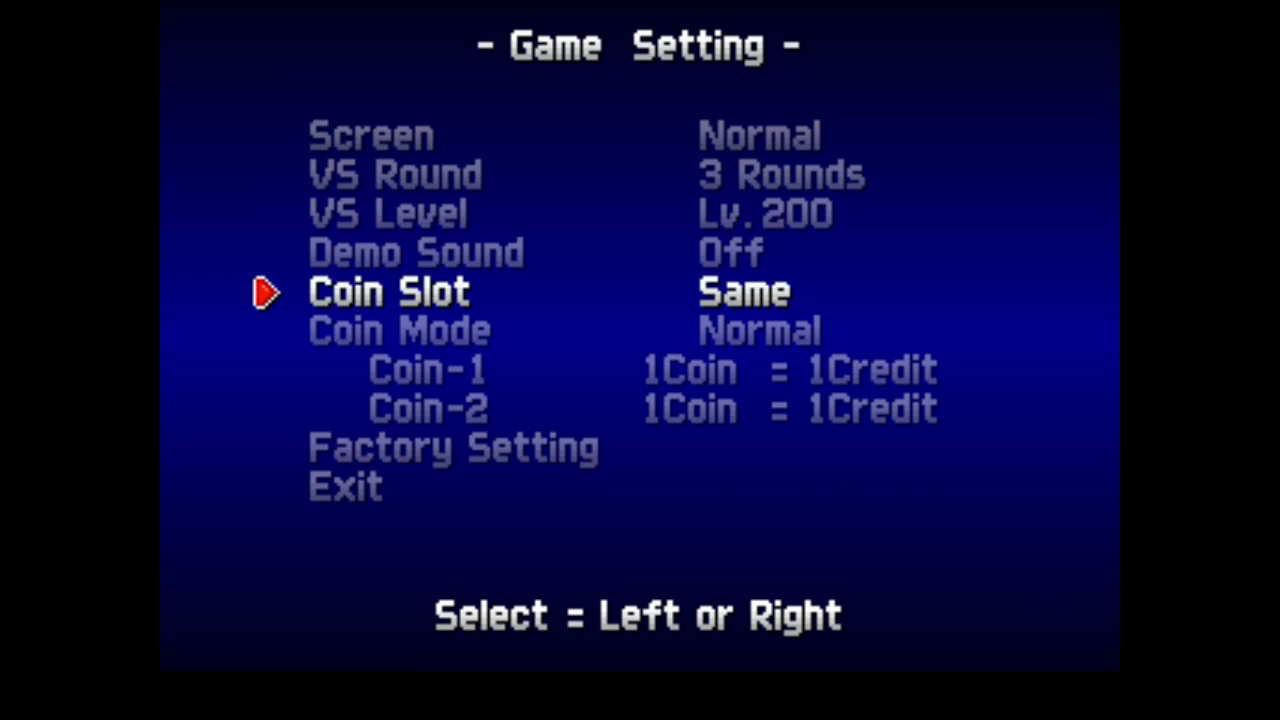
key(Right)
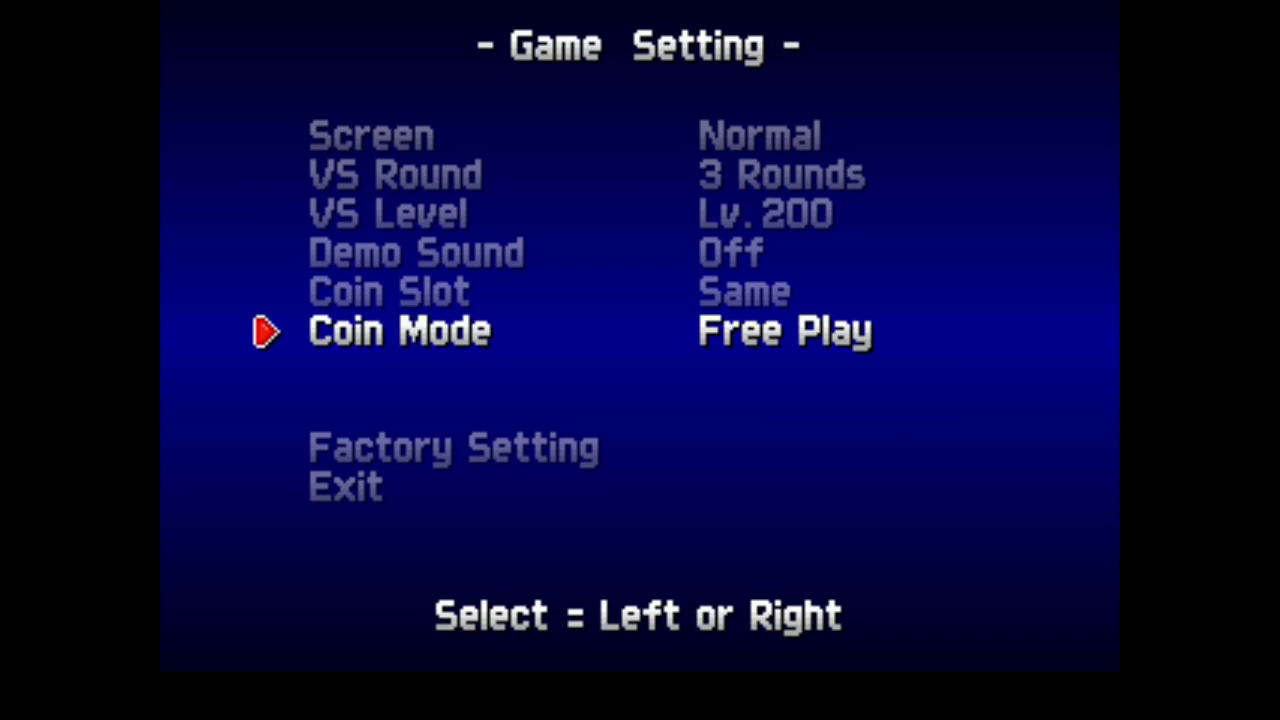
Step: Exit Game Setting and save the changed settings
key(Down)
key(Down)
key(1)
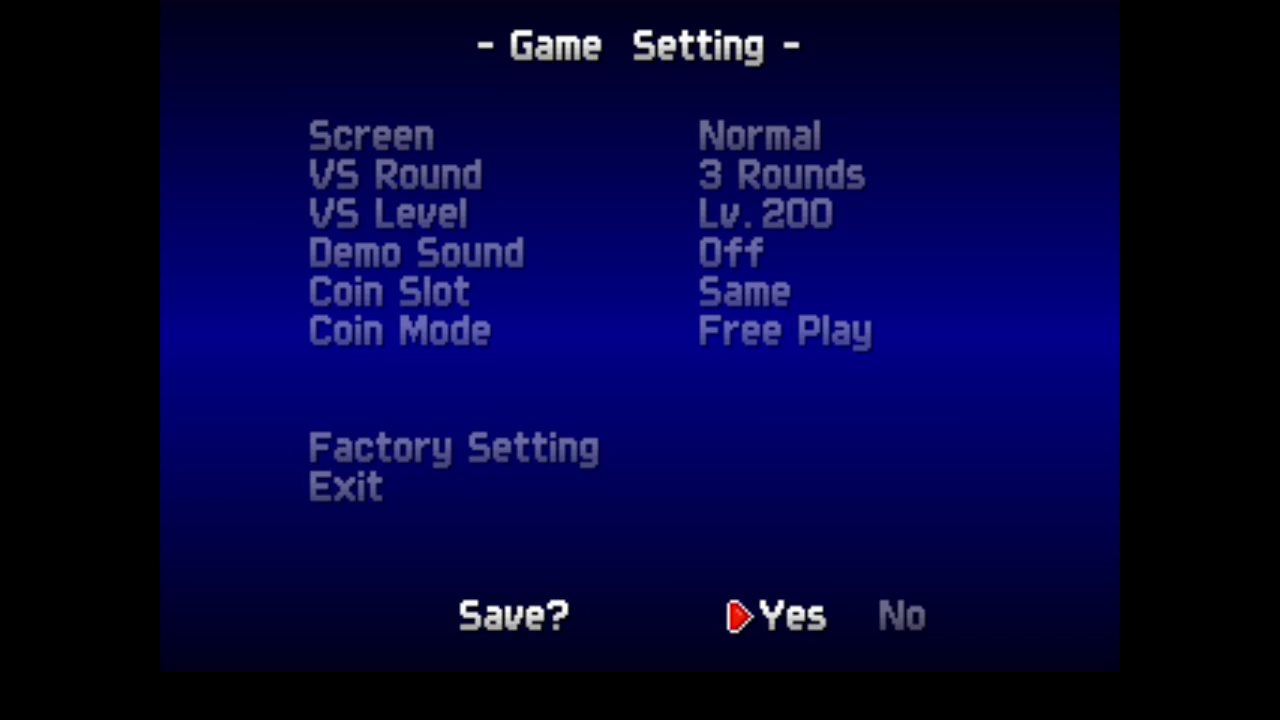
key(1)
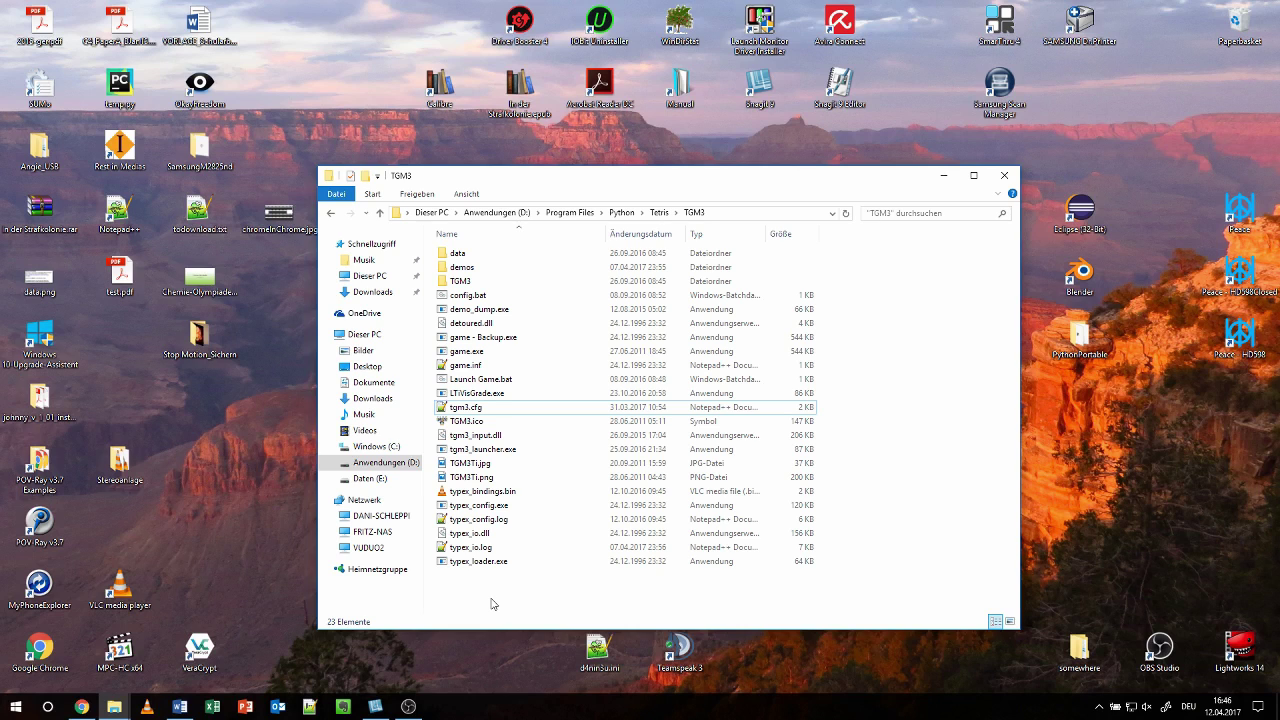
Step: Open tgm3.cfg from the TGM3 folder in Notepad++
double_click(466, 408)
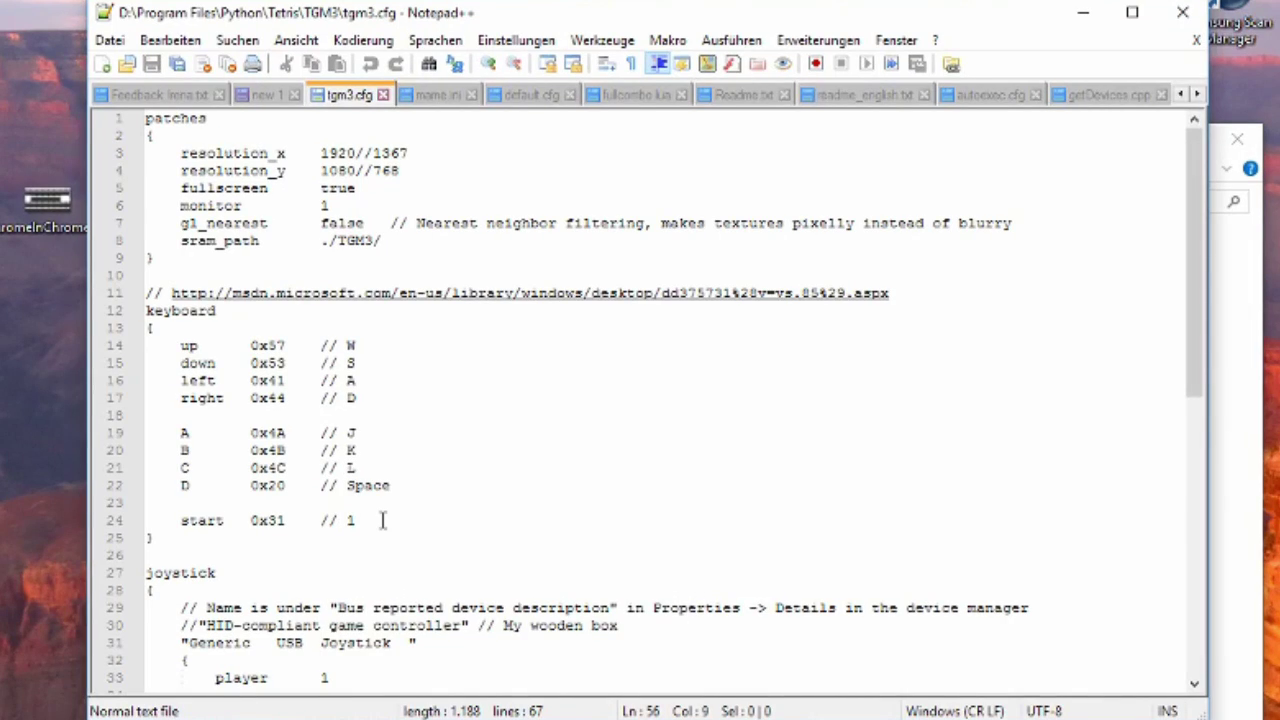
Step: Look through the patches, keyboard, joystick and practice sections of tgm3.cfg
click(213, 118)
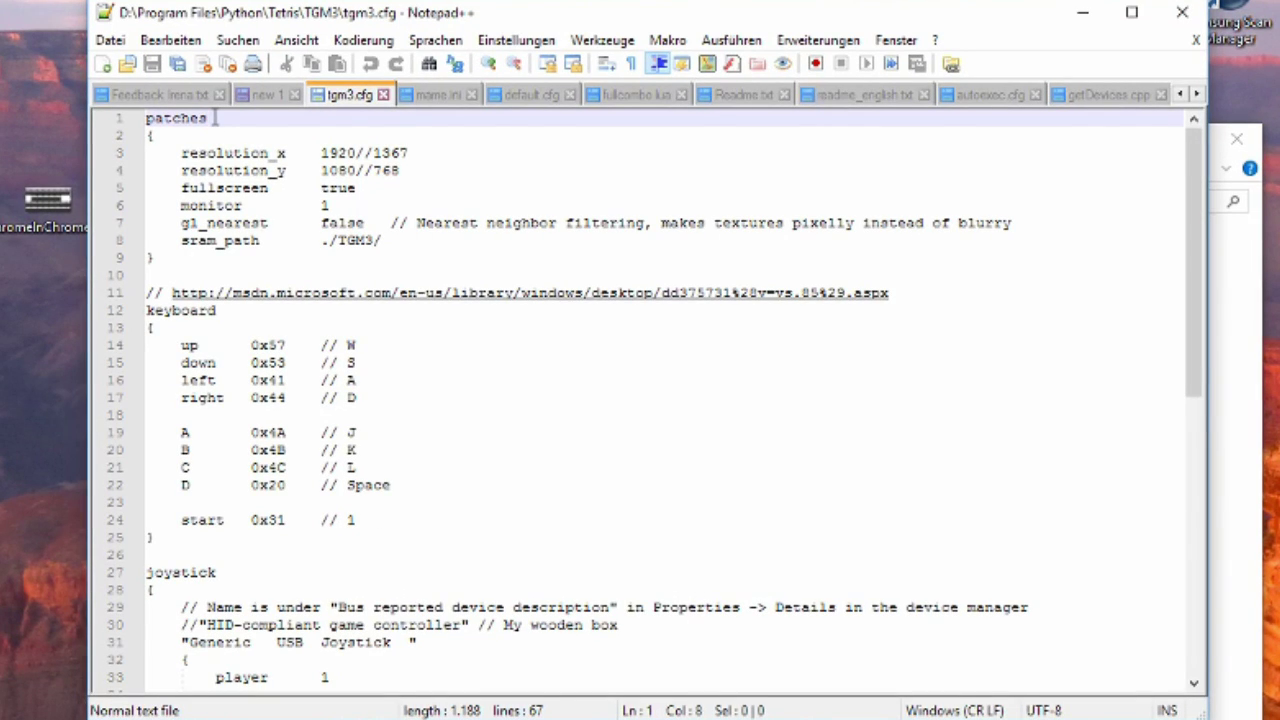
click(227, 312)
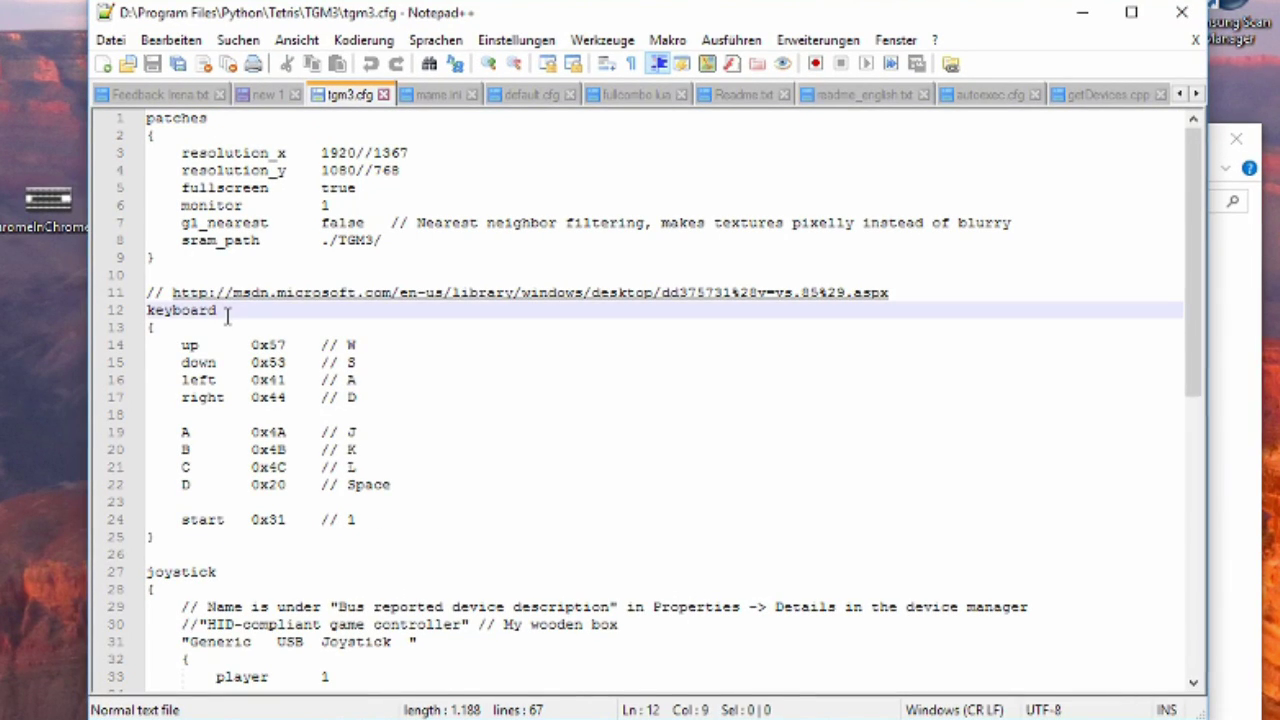
scroll(240, 170, down, 8)
click(245, 152)
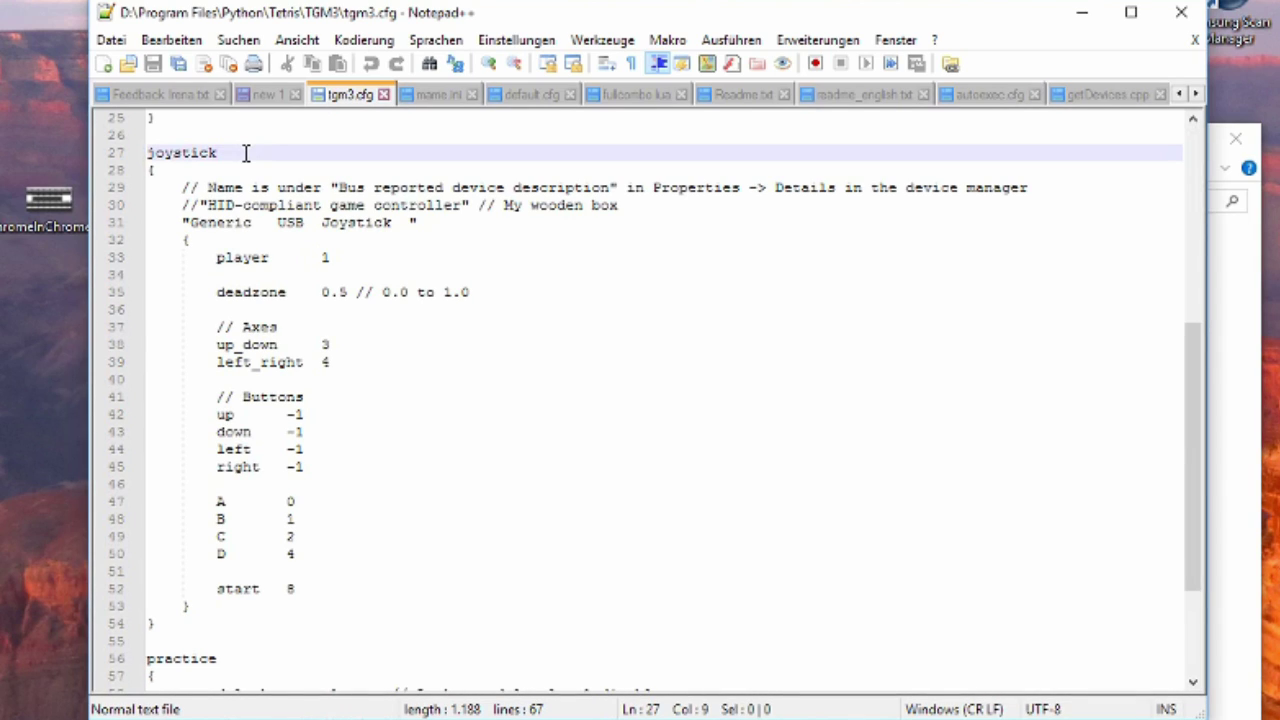
scroll(245, 152, down, 4)
click(286, 477)
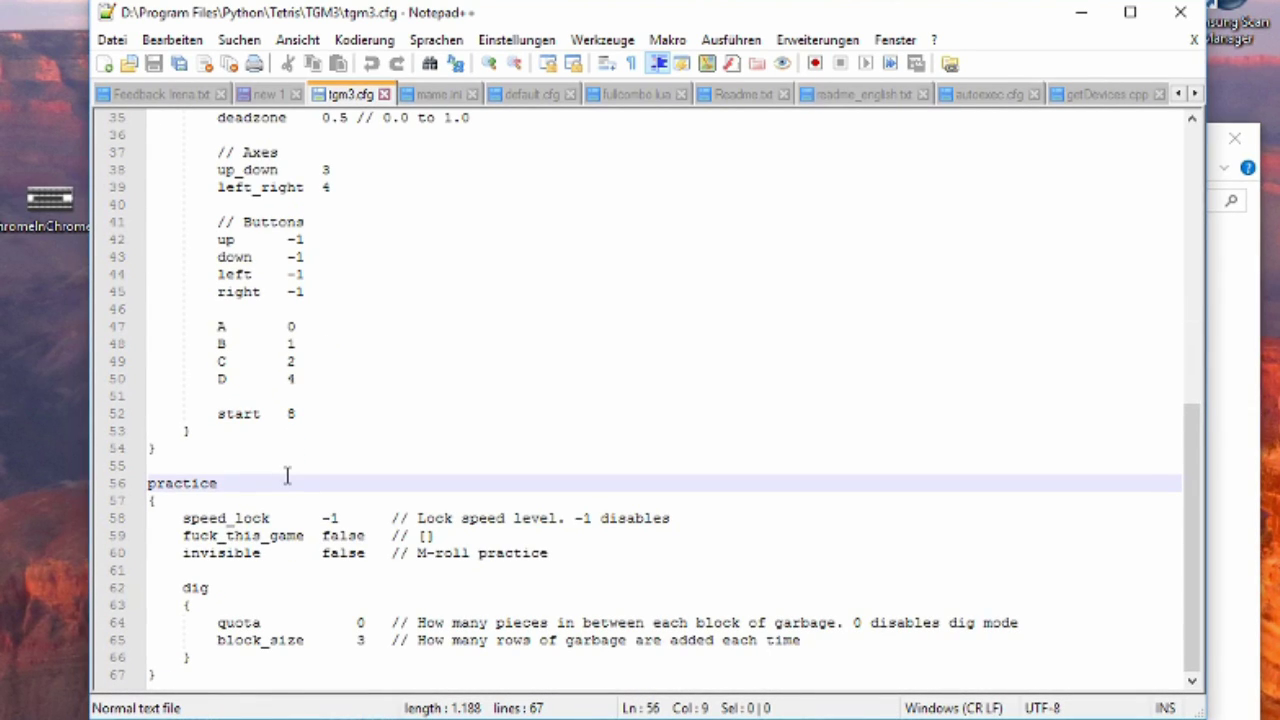
Step: Copy the W key's code from the Virtual-Key Codes page linked in the config and paste 0x57 as the keyboard up value
scroll(897, 299, up, 11)
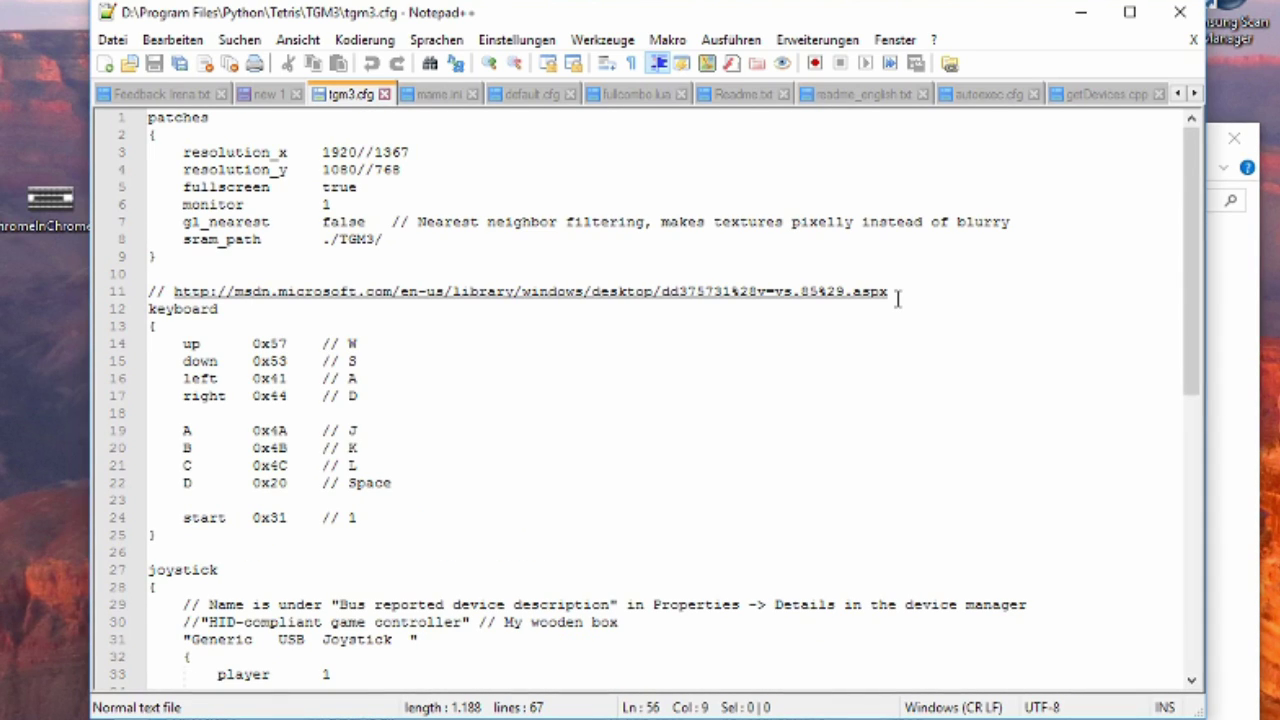
double_click(870, 292)
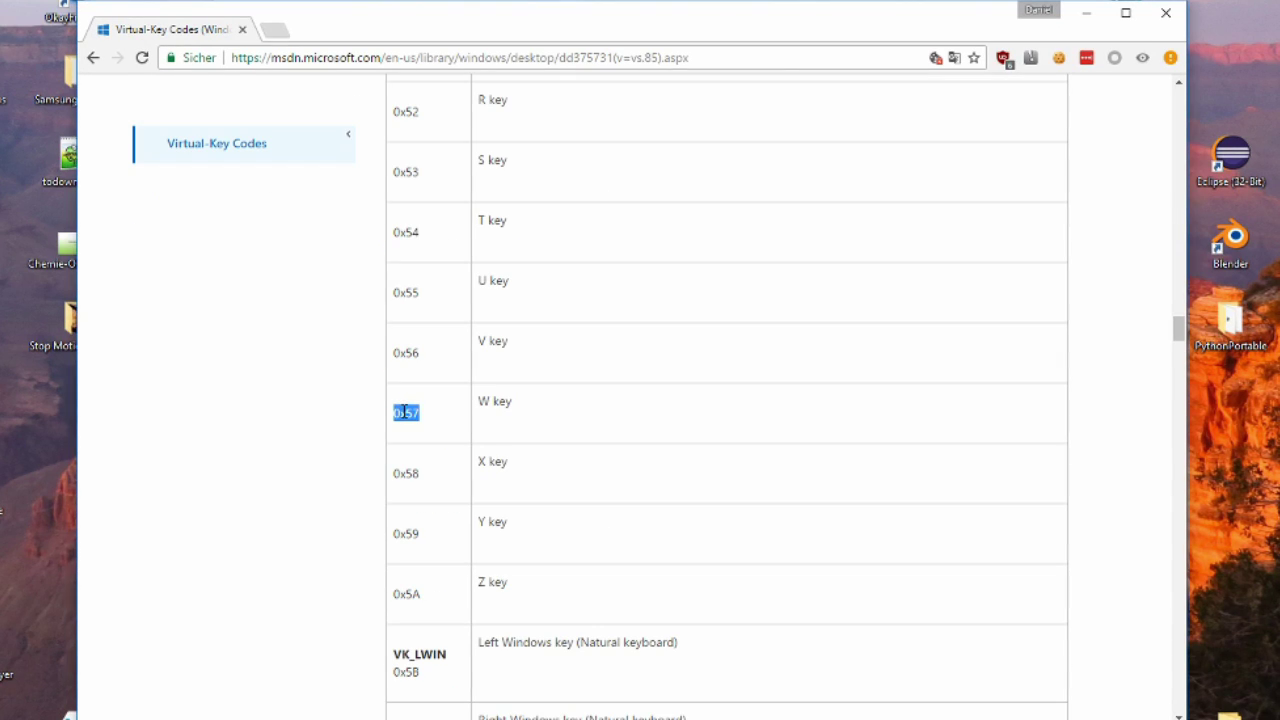
key(alt+Tab)
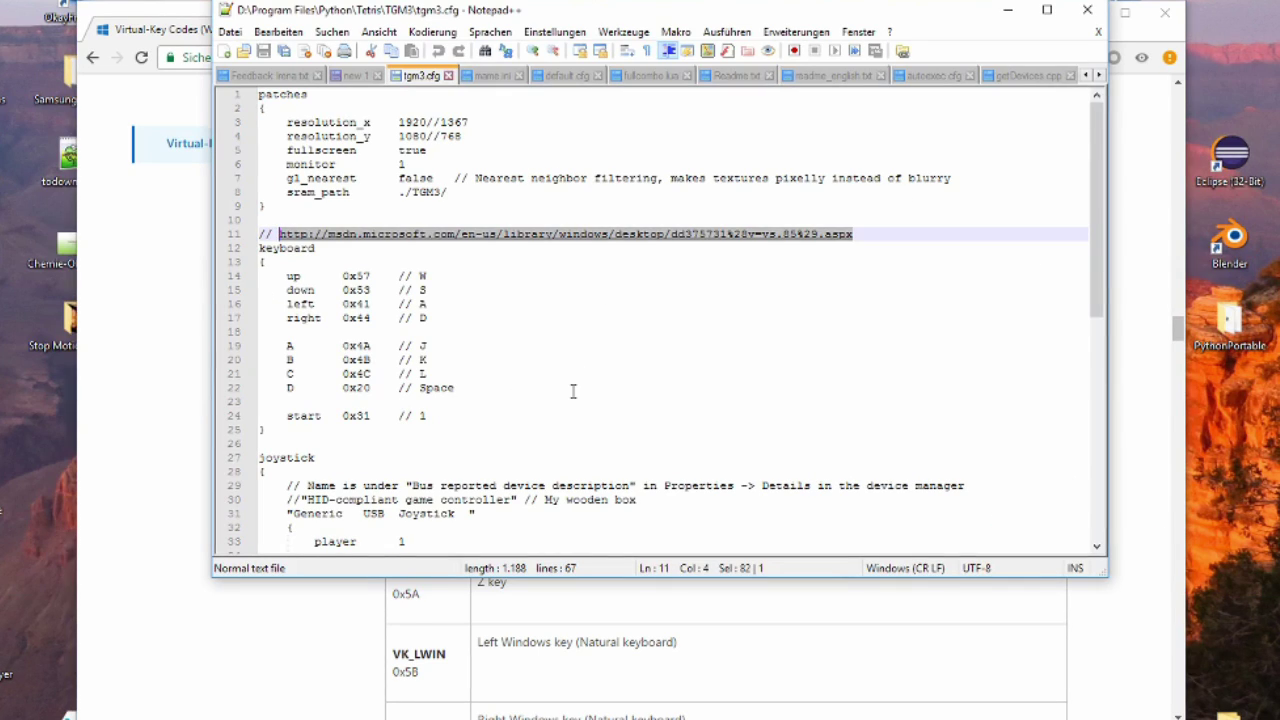
double_click(356, 275)
key(ctrl+v)
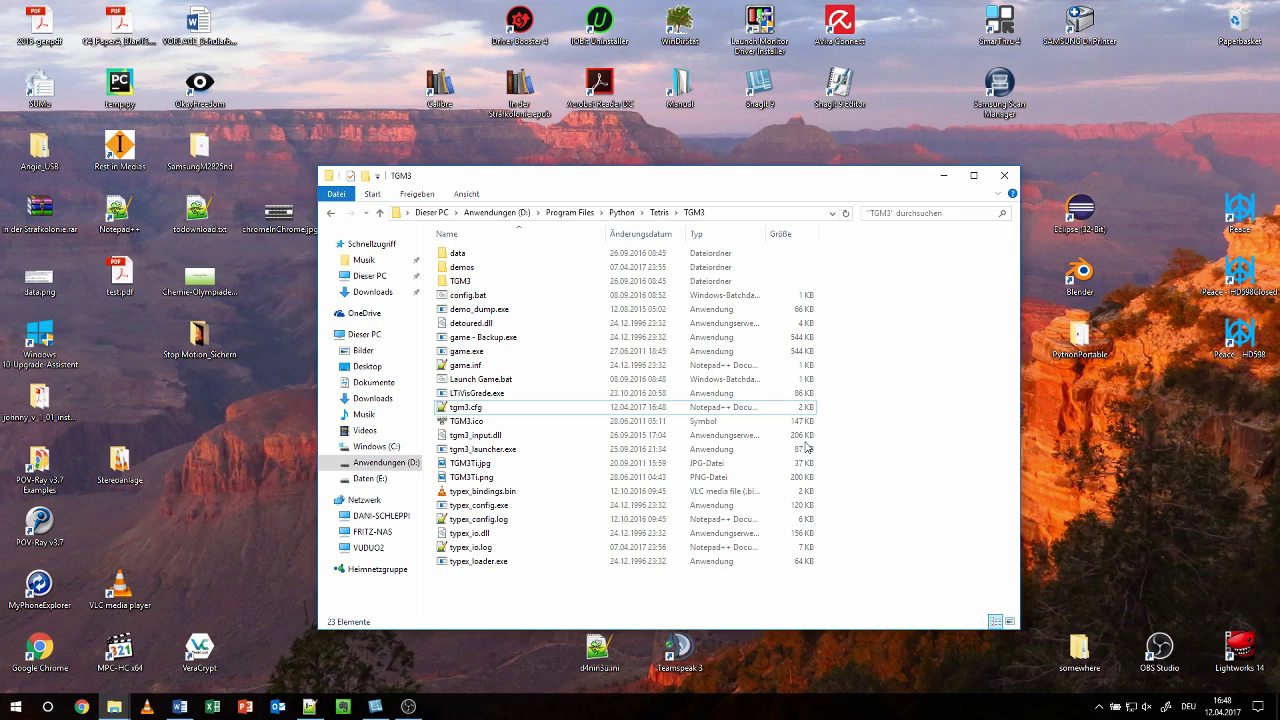
Step: Launch the game with tgm3_launcher.exe, get past the player data selection and start a game in Shirase mode
click(797, 449)
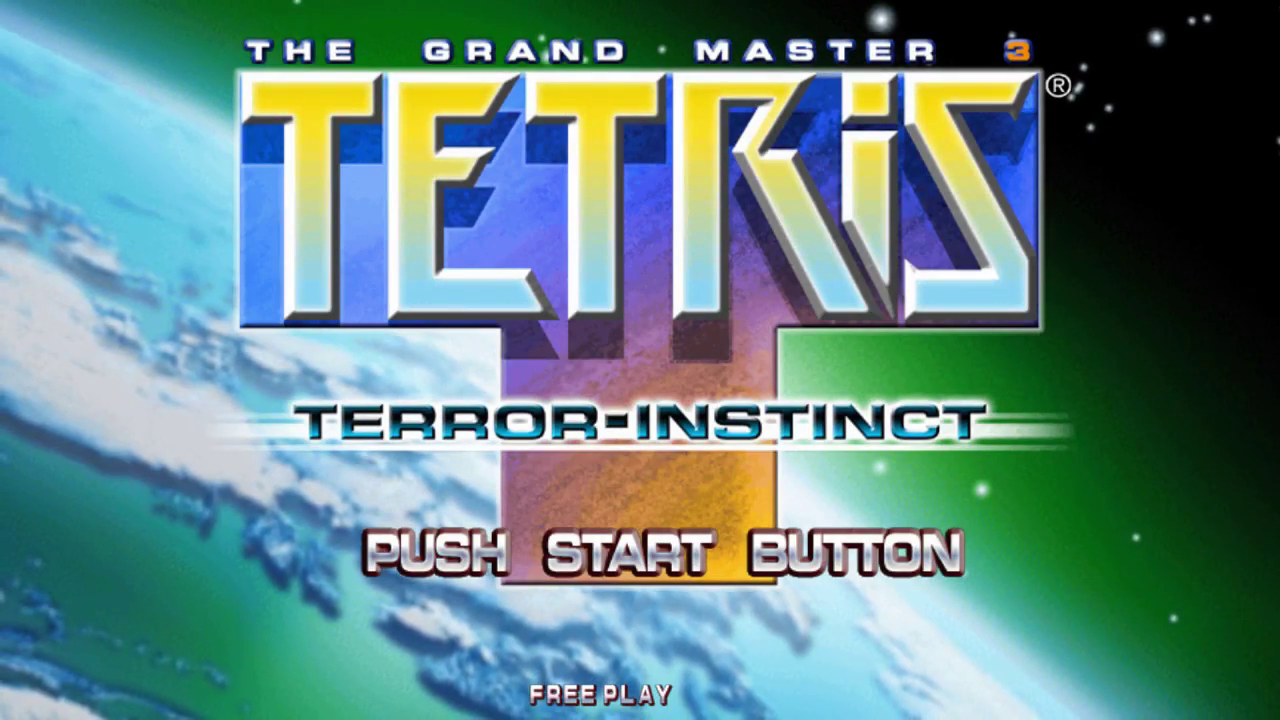
key(Return)
key(Return)
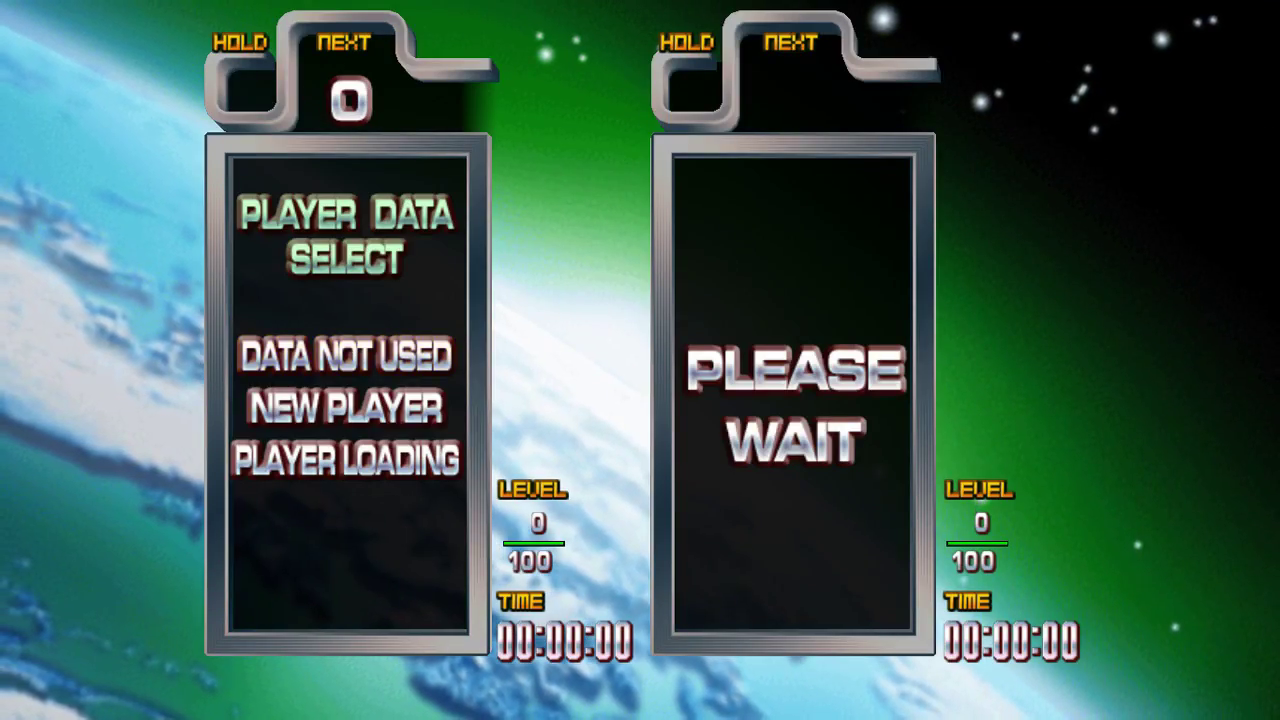
key(Down)
key(Return)
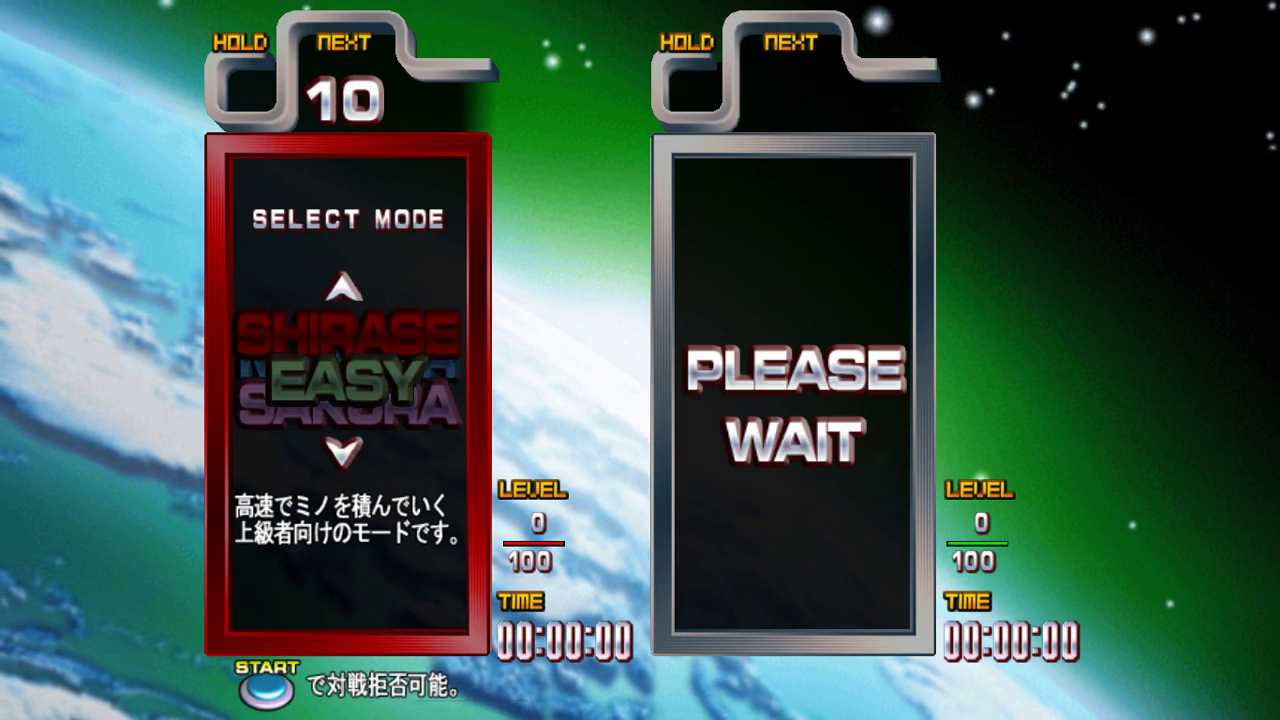
key(Up)
key(Return)
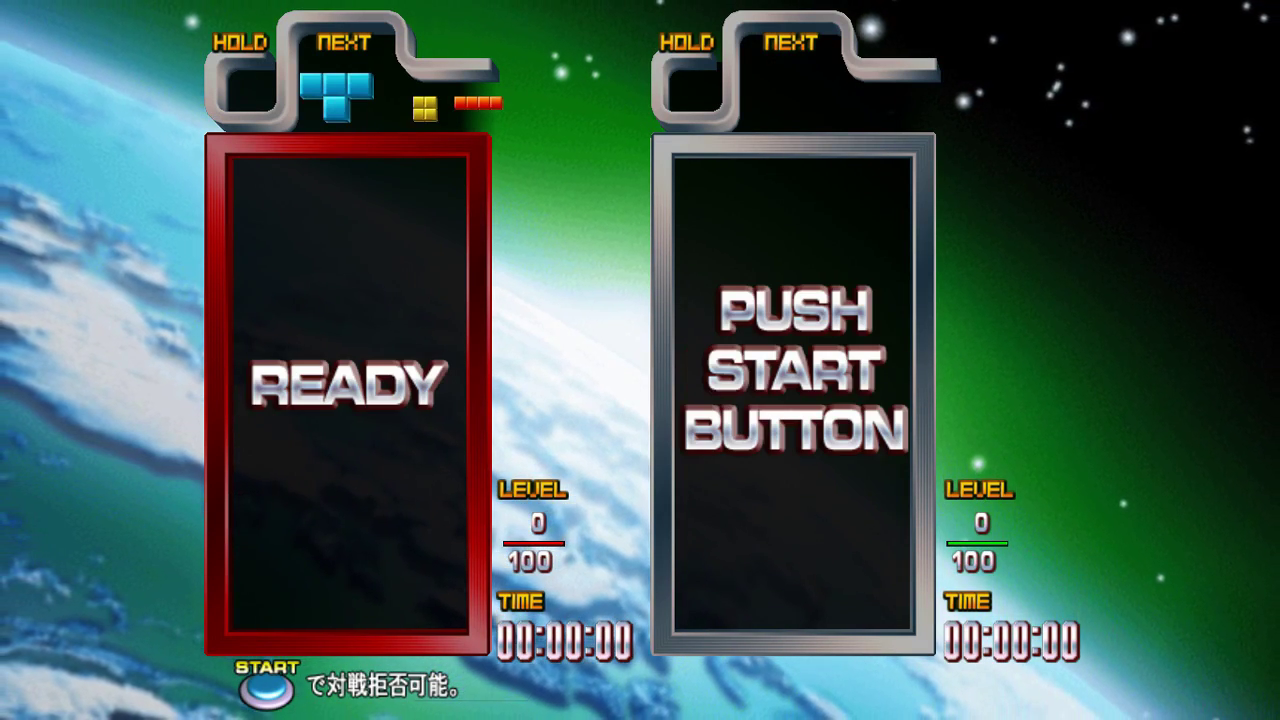
Step: Rotate the falling pieces and let them stack up in the middle of the Shirase playfield
key(x)
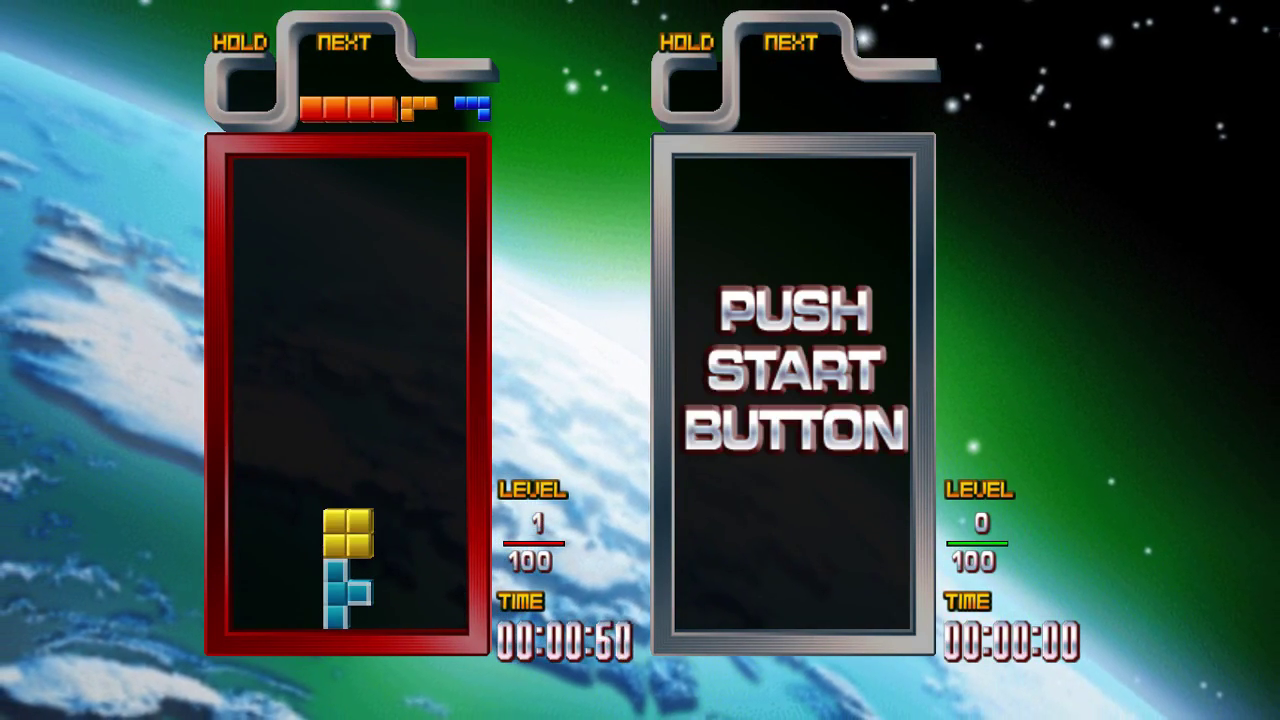
key(x)
key(x)
key(x)
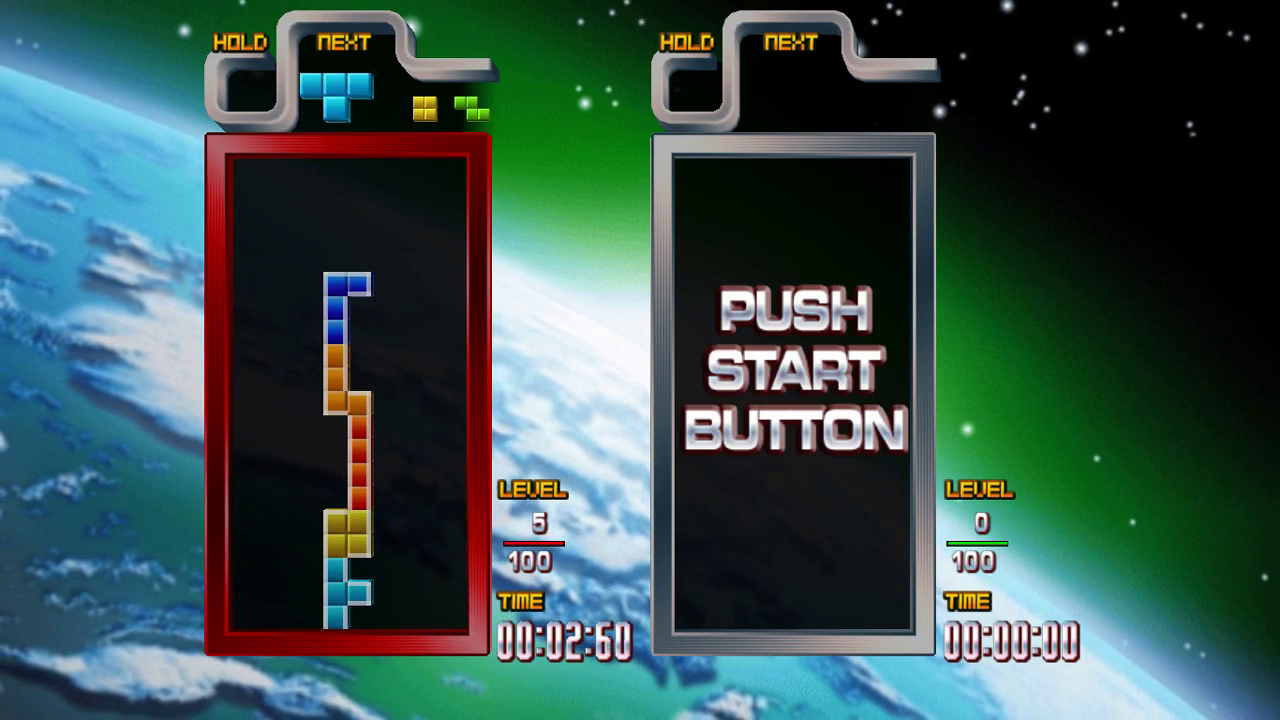
key(x)
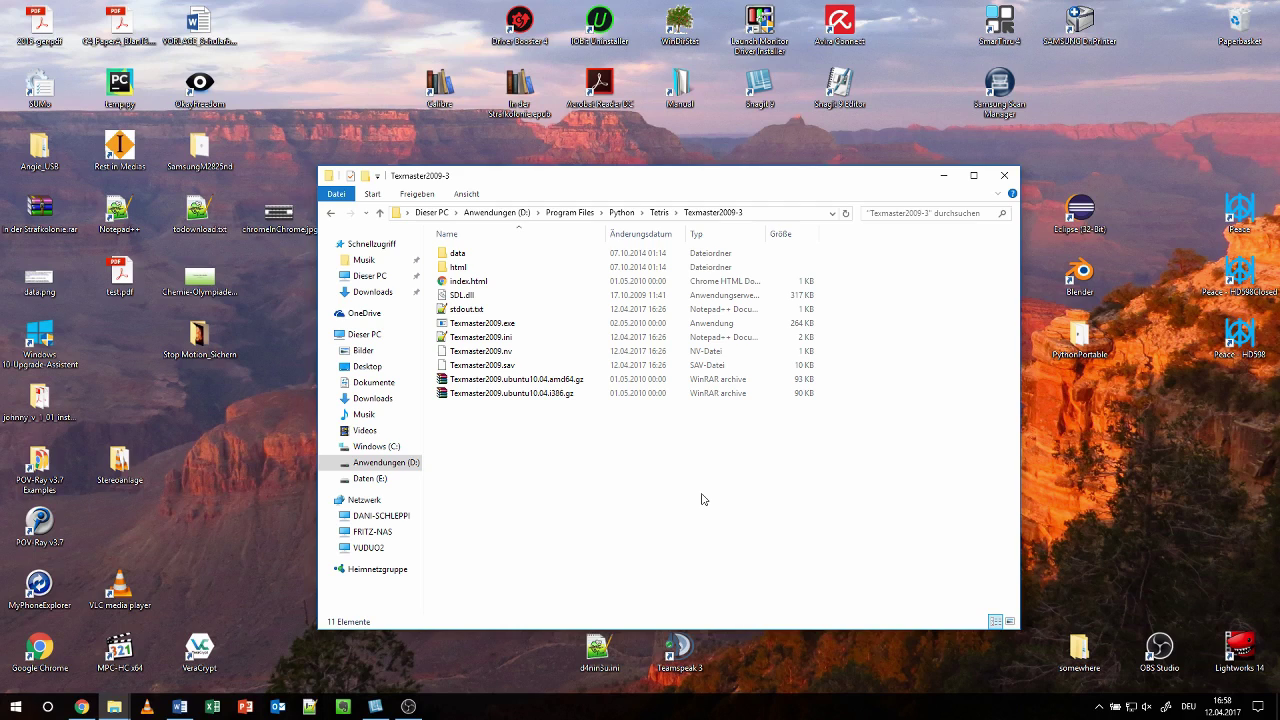
Step: Open Texmaster2009.ini from the Texmaster2009-3 folder in Notepad++ and set key_type_pl1 to 5
double_click(627, 338)
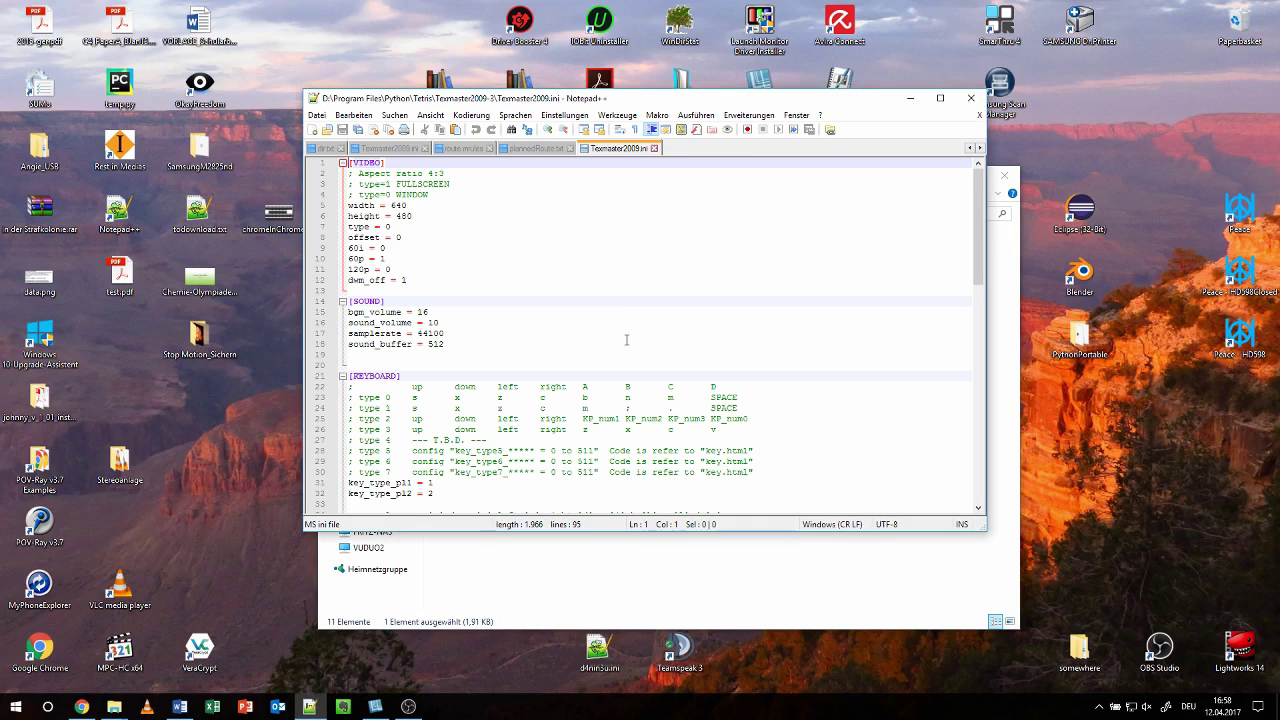
scroll(627, 340, down, 6)
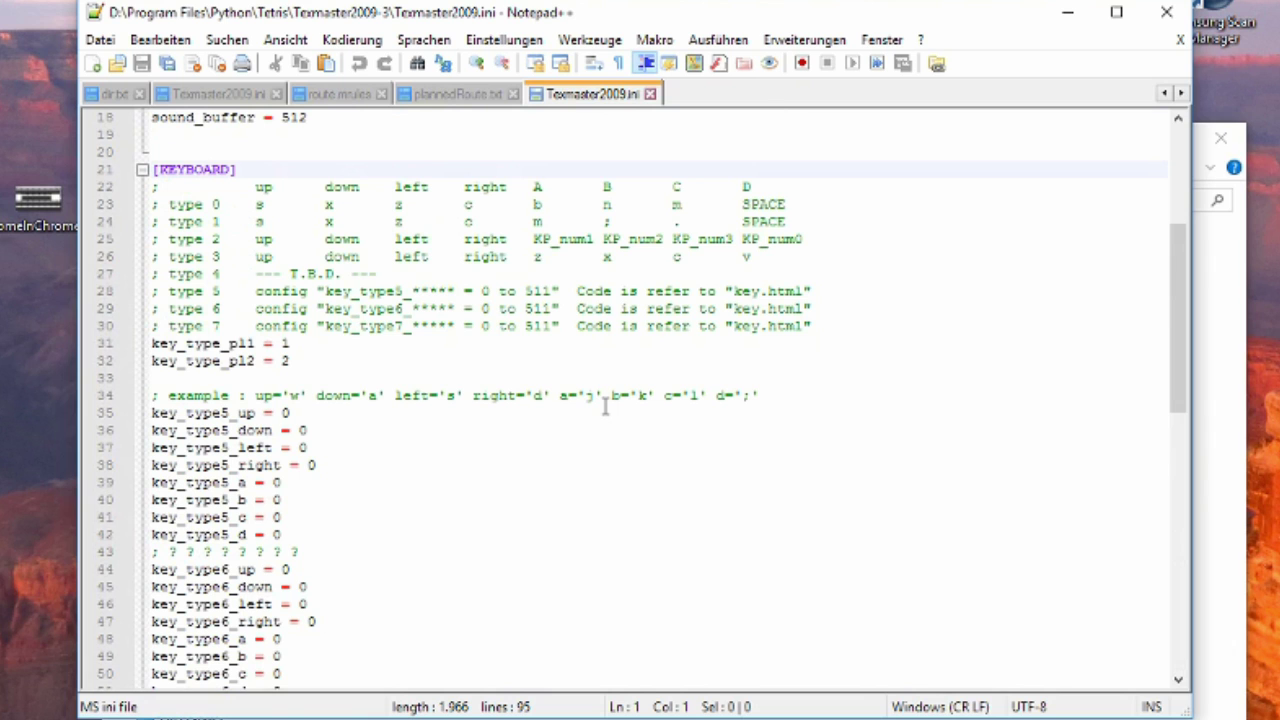
click(291, 343)
key(BackSpace)
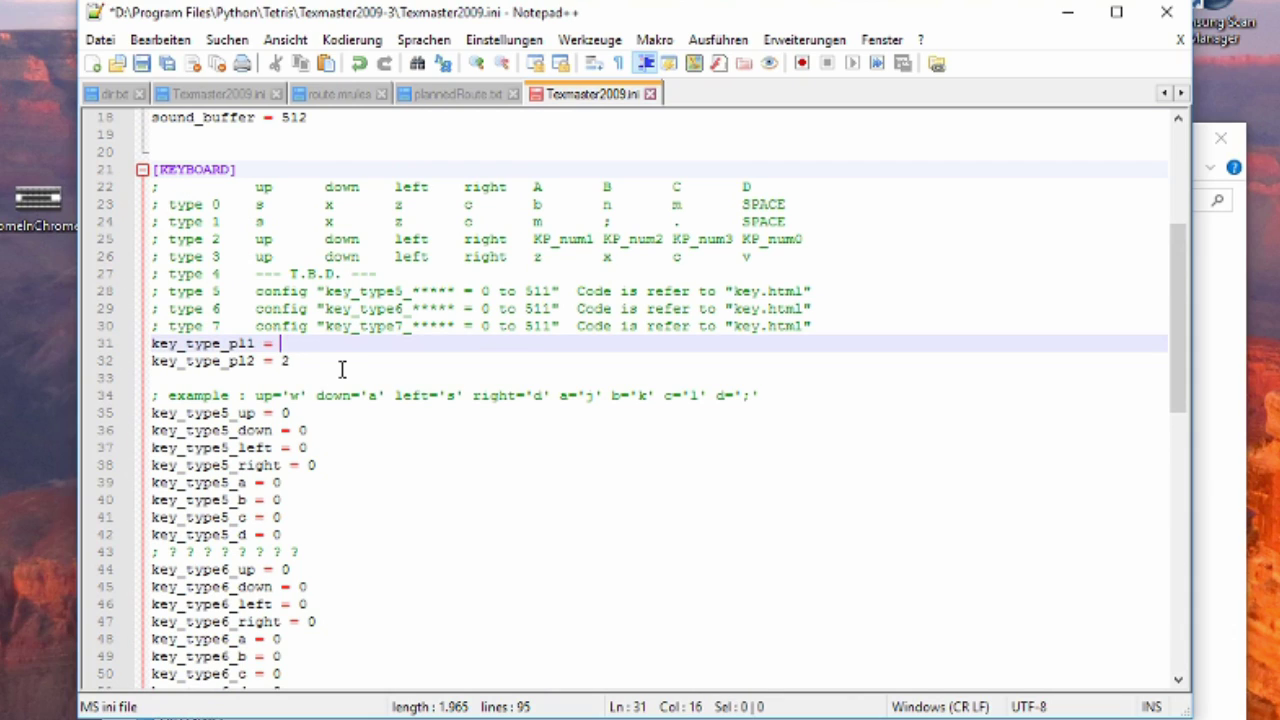
Step: Go to the key_type5_up entry and open key.html from the html folder in the browser
scroll(341, 370, down, 4)
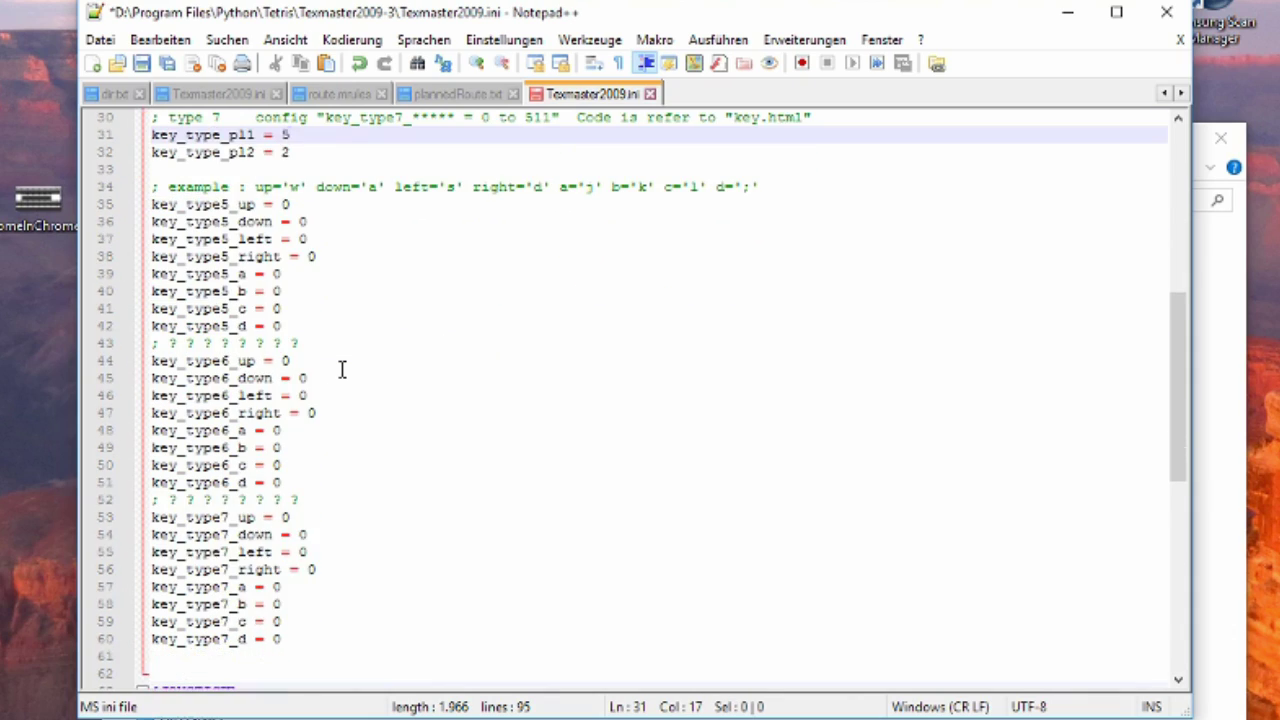
click(300, 204)
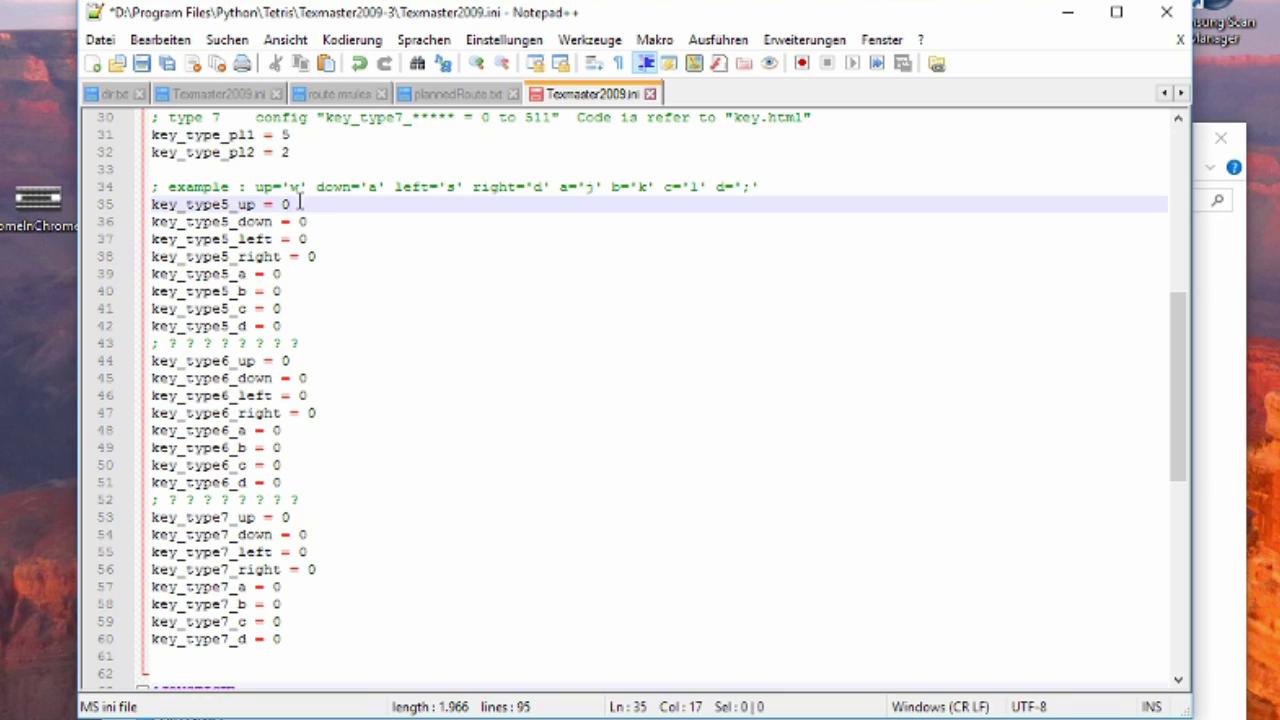
key(alt+Tab)
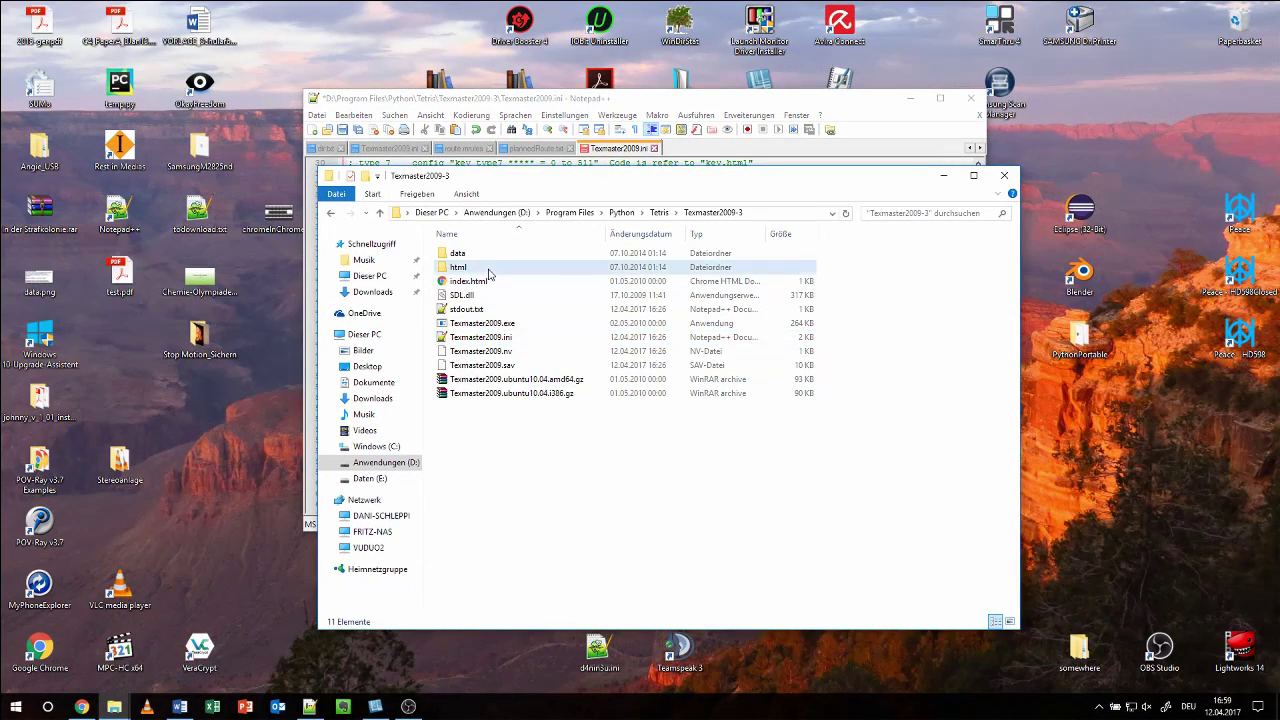
double_click(489, 274)
click(483, 348)
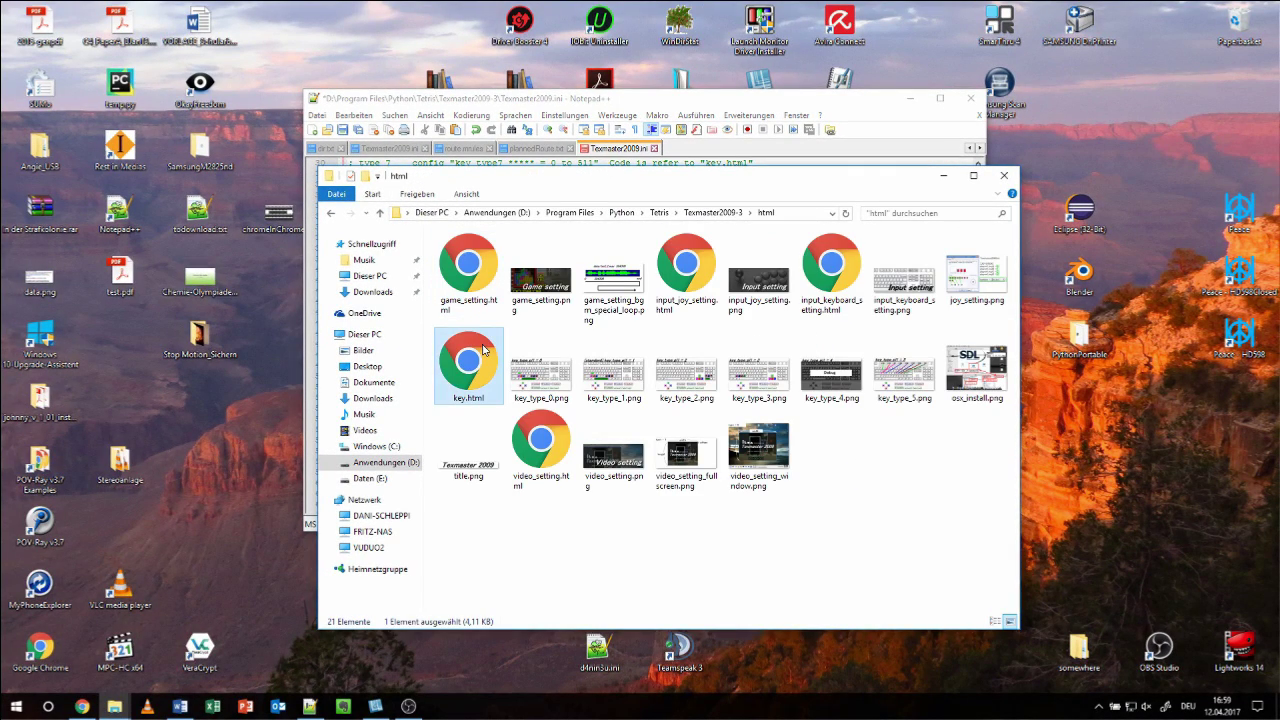
double_click(483, 348)
click(280, 367)
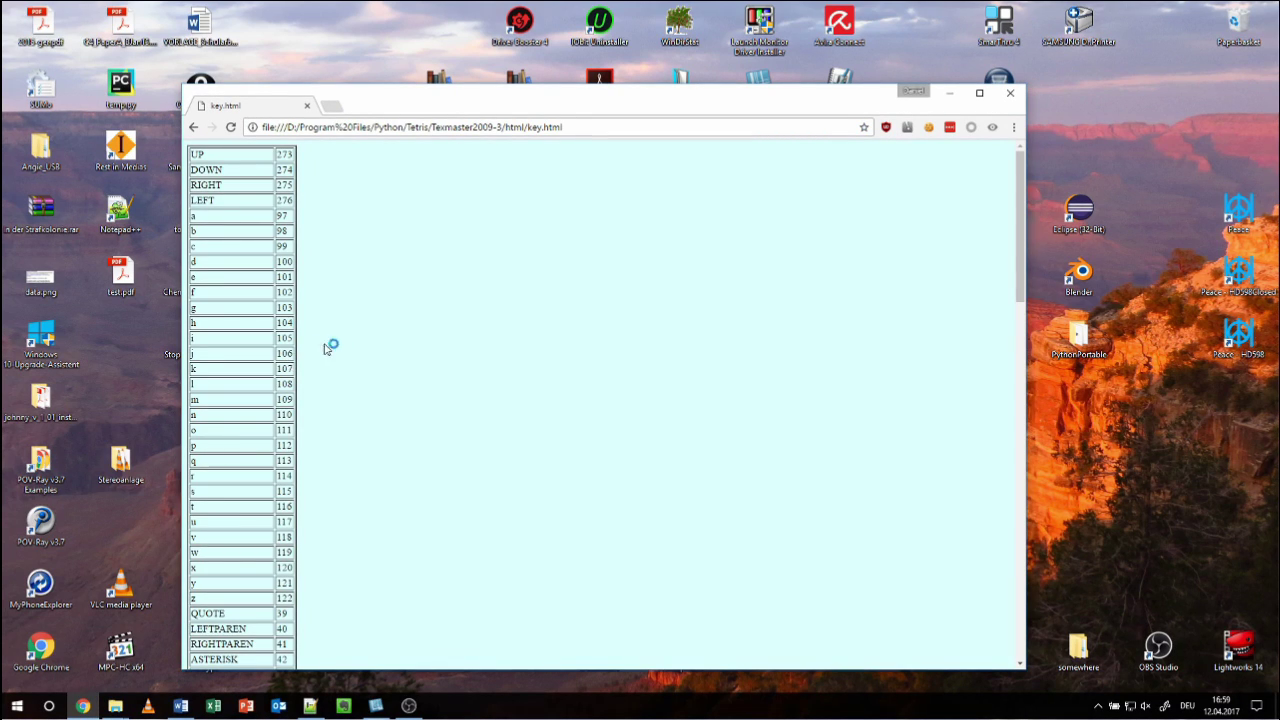
Step: Set the key_type5 codes to up 119, down 115, left 97, right 100, a 106, b 107, c 108 and d 32, and save
scroll(350, 345, down, 3)
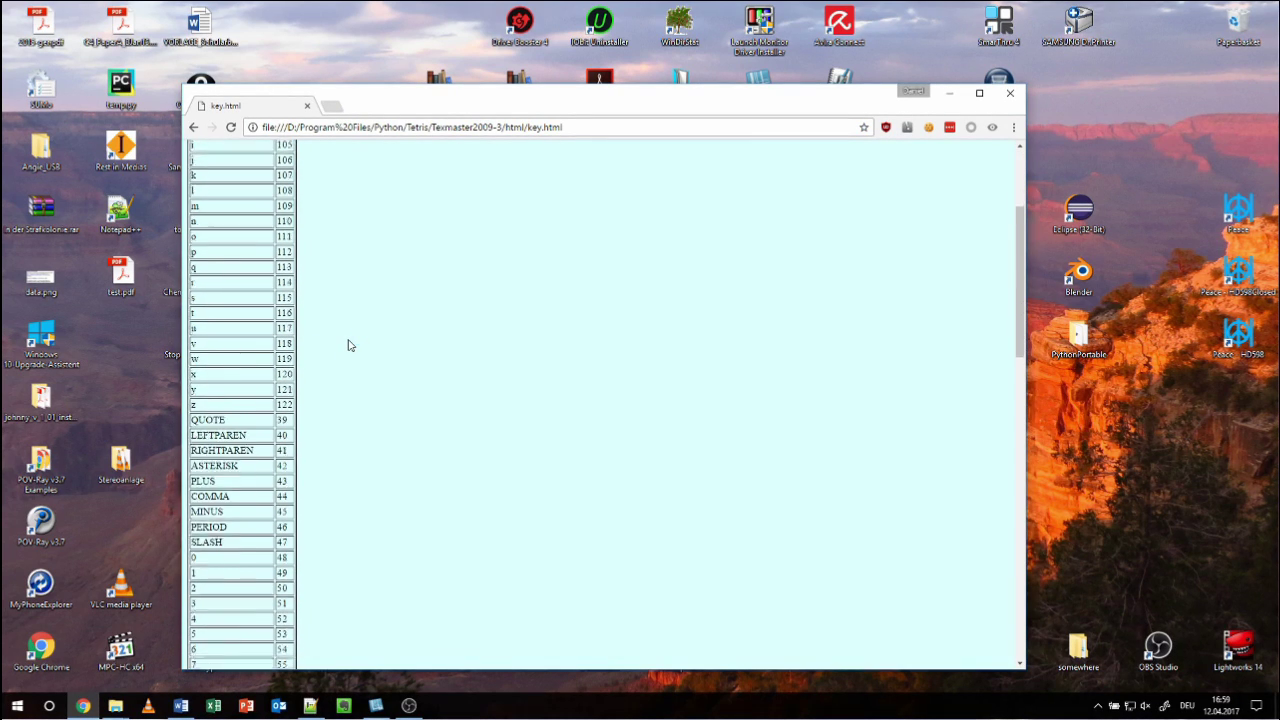
double_click(284, 353)
key(ctrl+c)
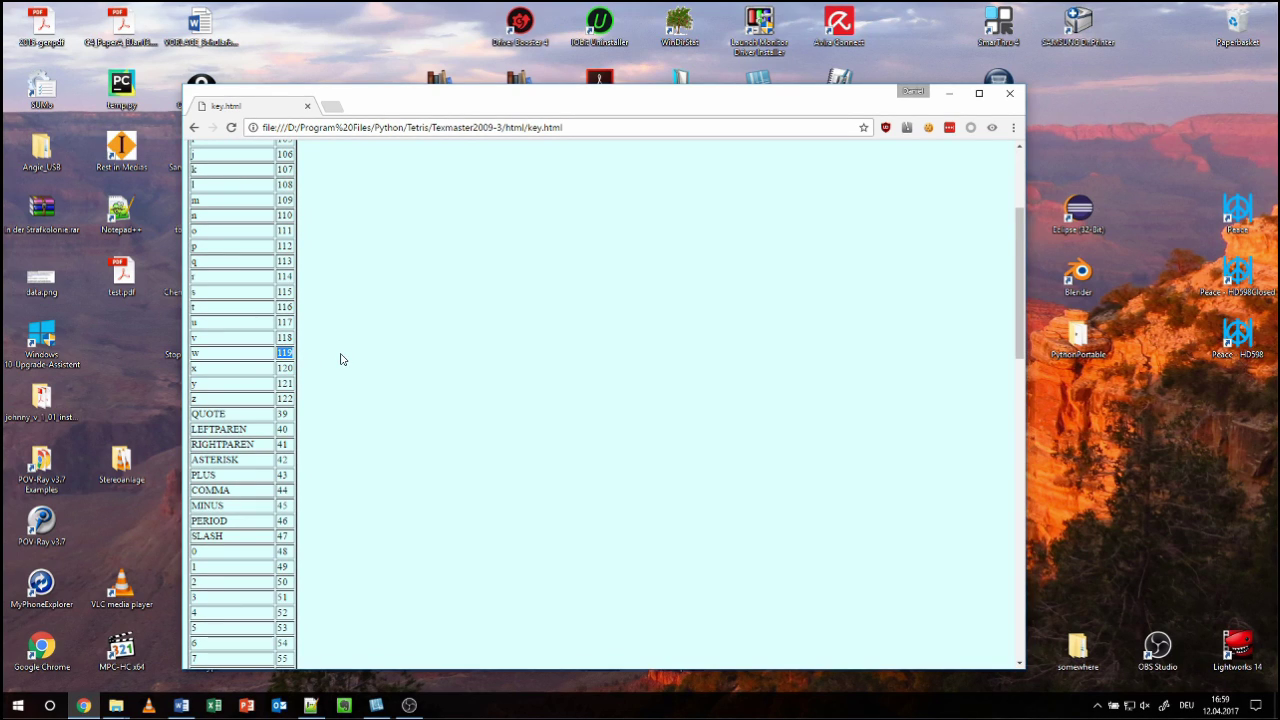
key(alt+Tab)
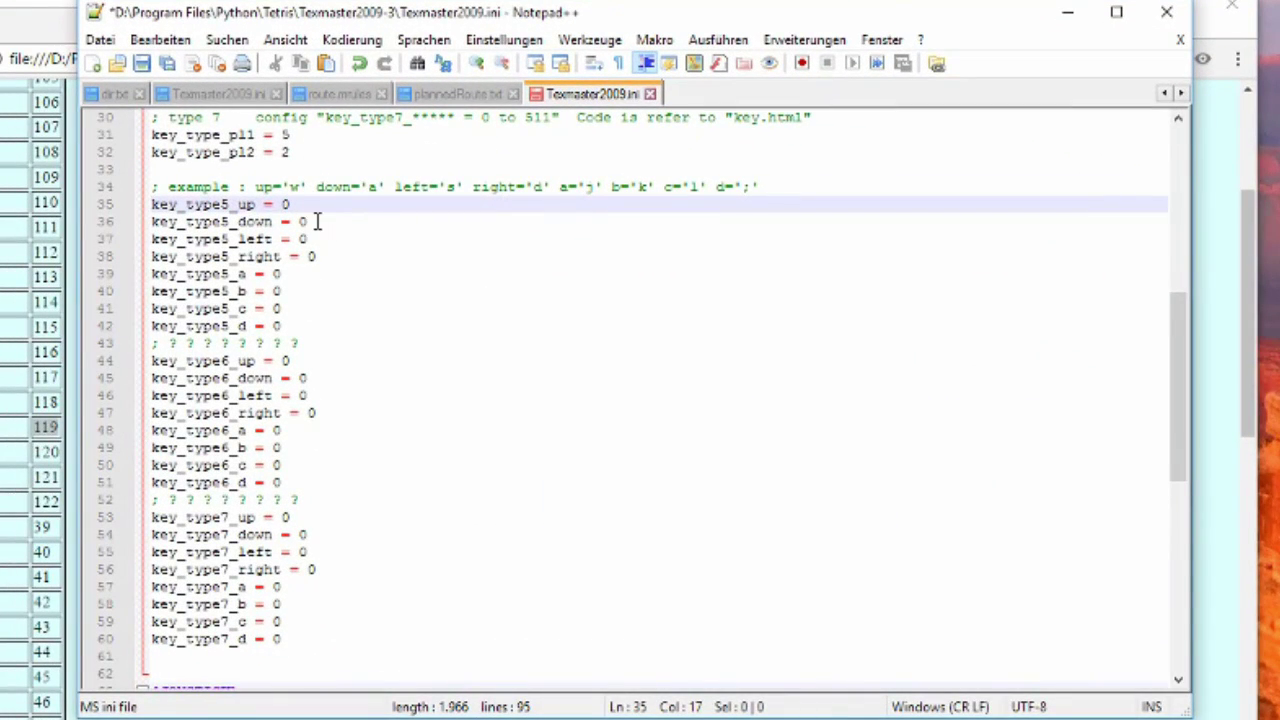
key(ctrl+v)
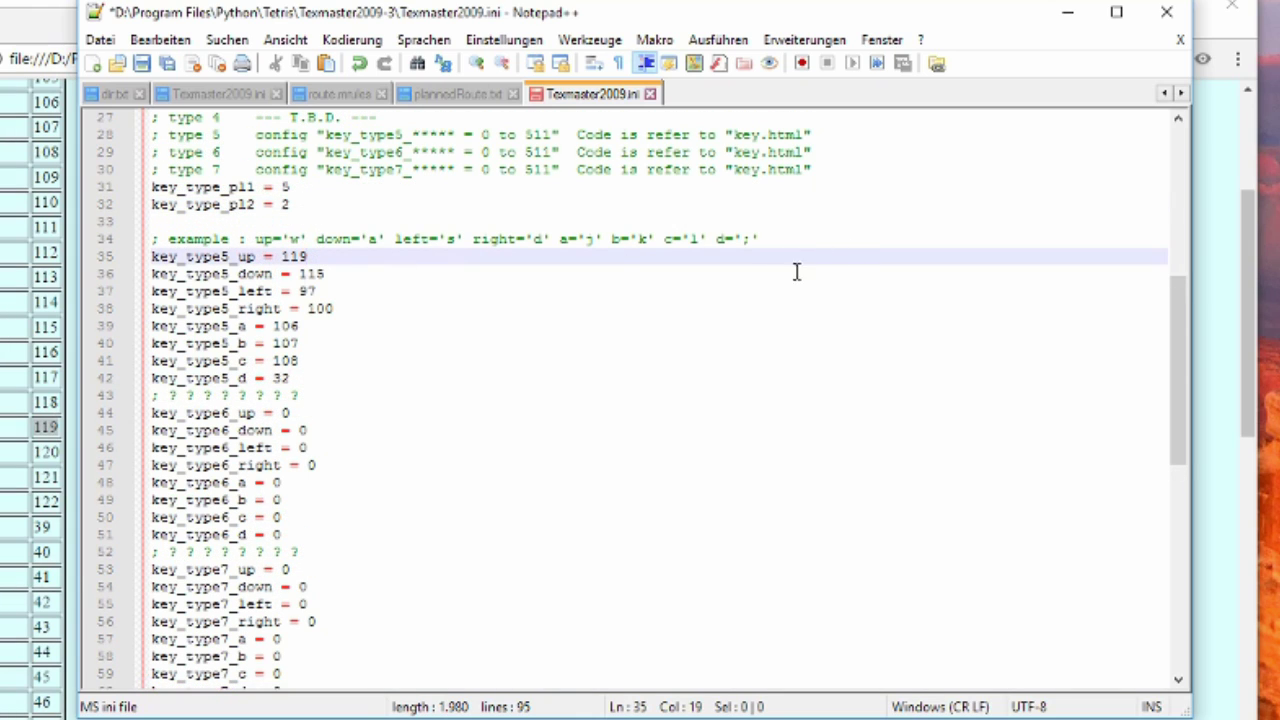
key(ctrl+s)
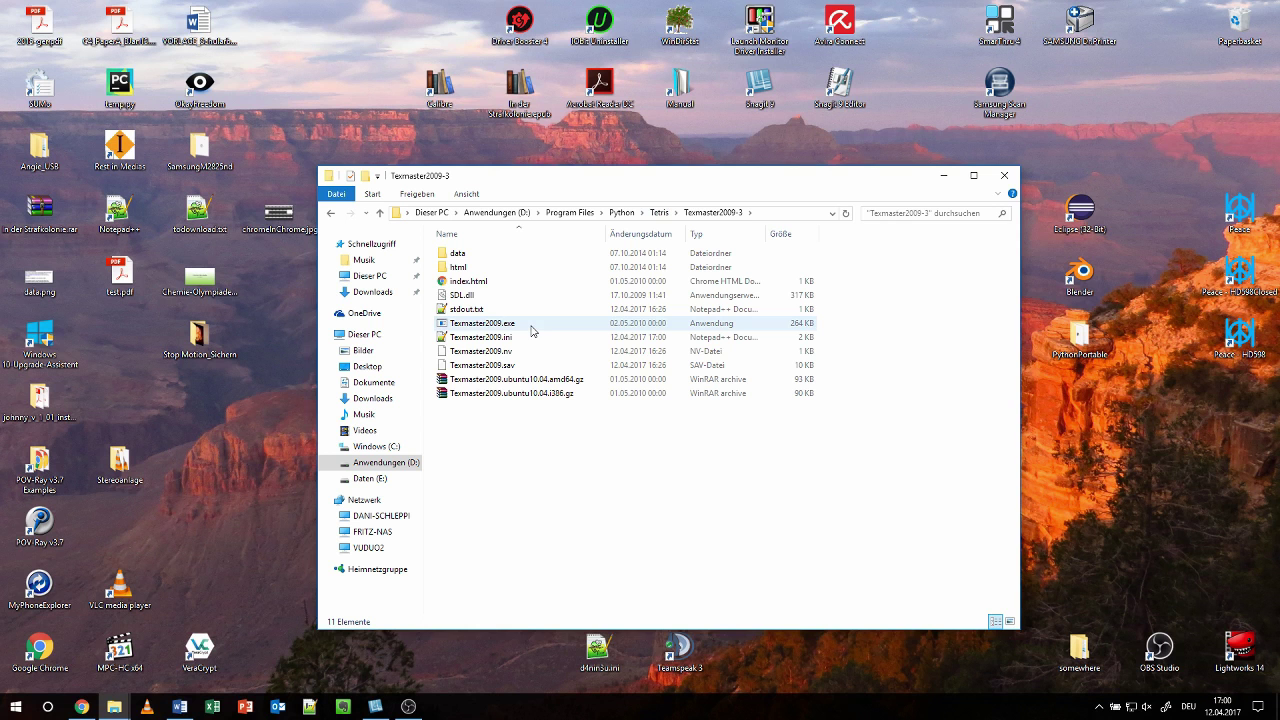
Step: Launch Texmaster2009.exe and start a game from the mode selection
click(533, 331)
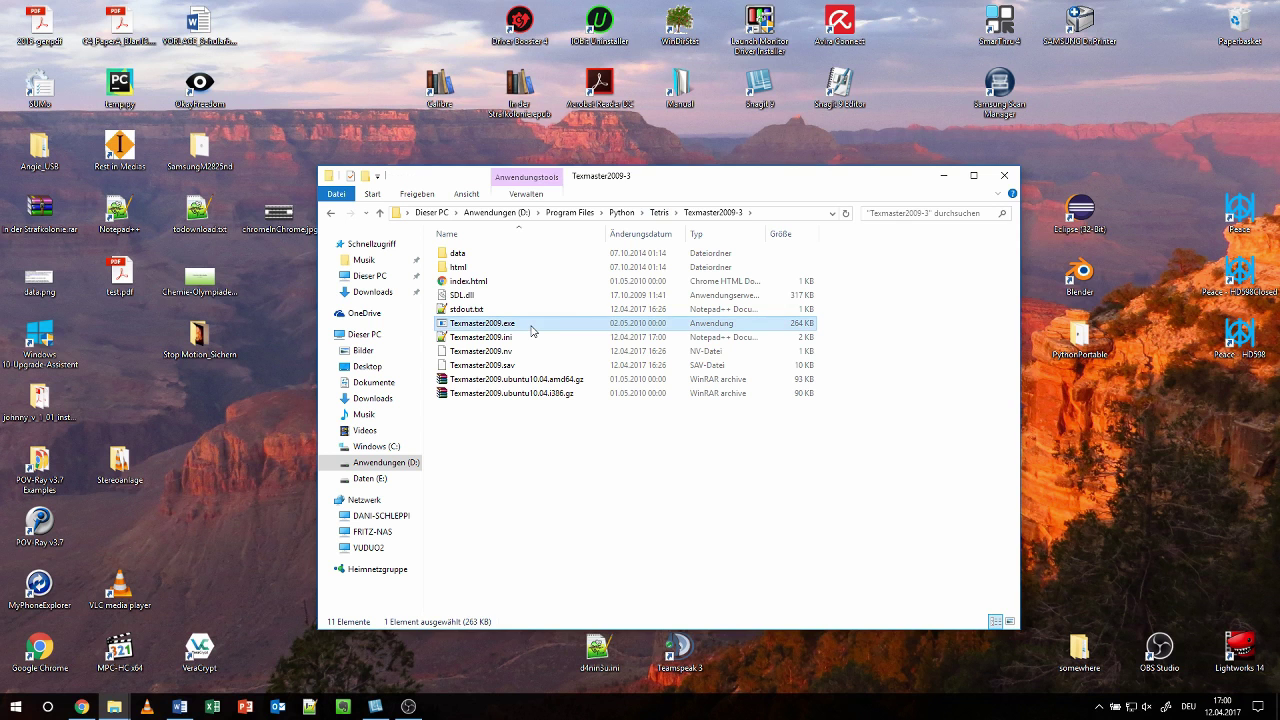
double_click(531, 327)
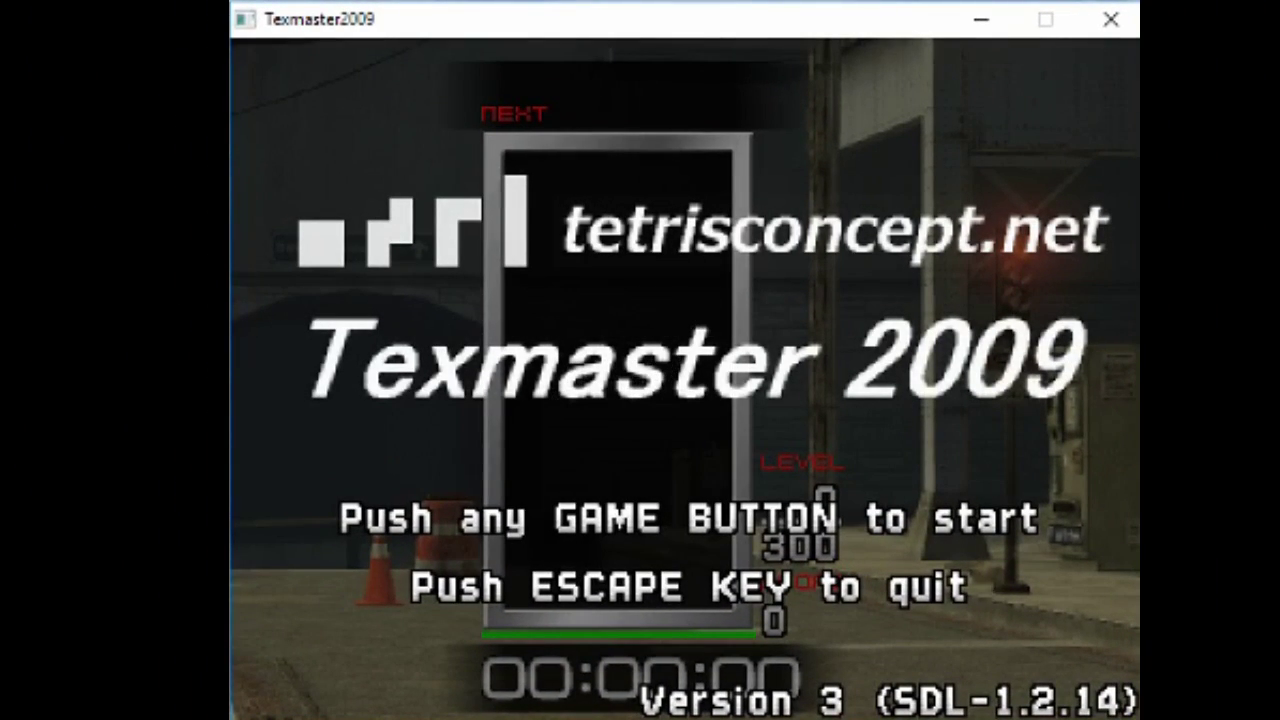
key(Return)
key(Return)
key(Return)
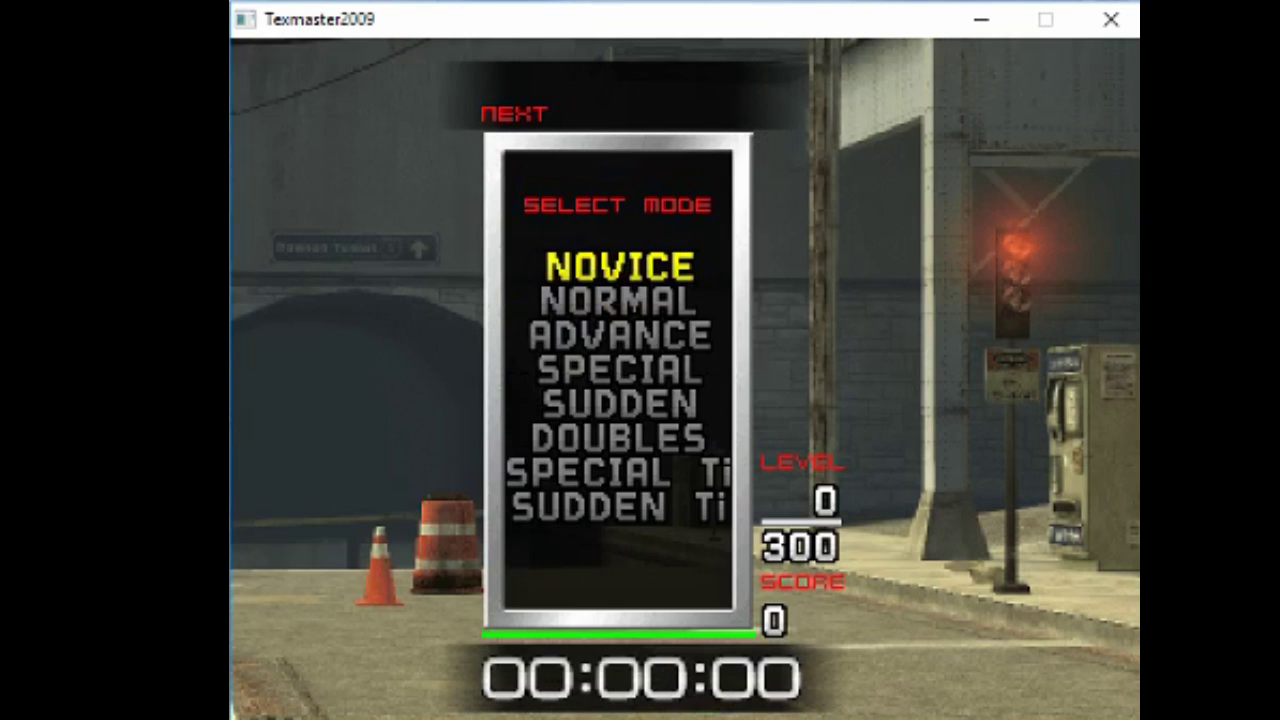
key(Up)
key(Return)
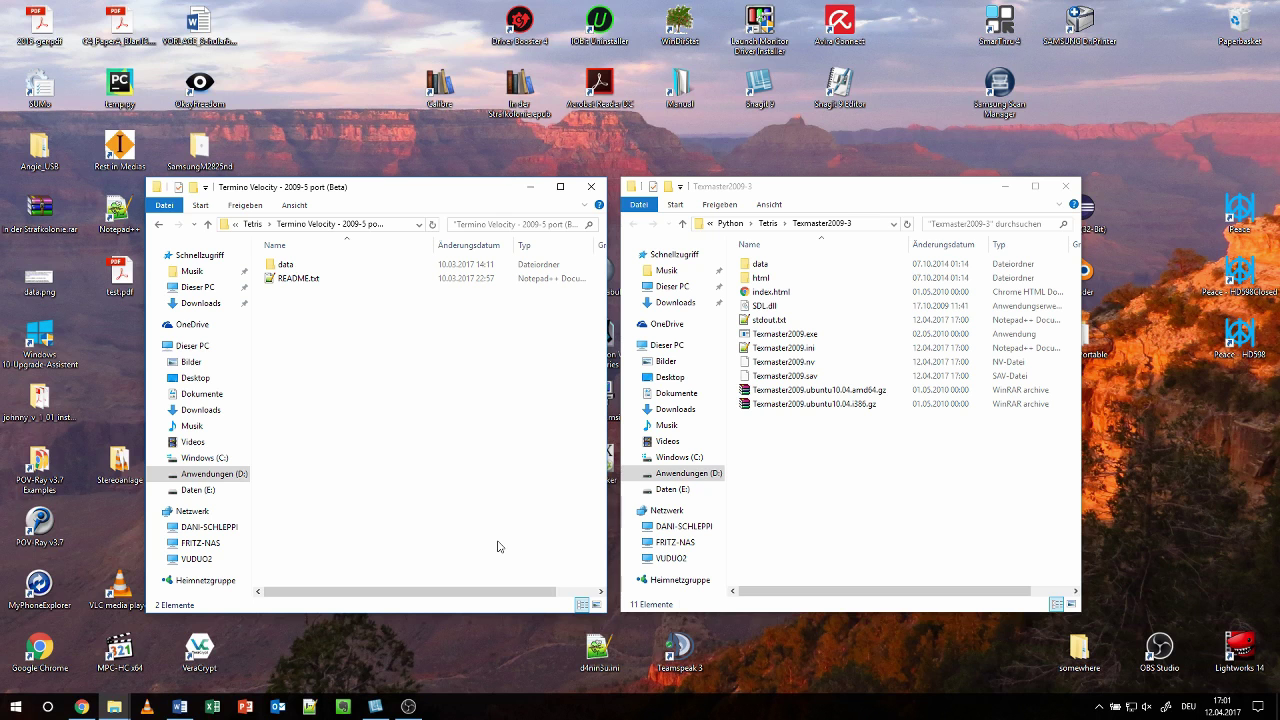
Step: Move the Termino Velocity data folder into Texmaster2009-3, replacing the existing files, and launch Texmaster2009.exe
drag(334, 266, 857, 489)
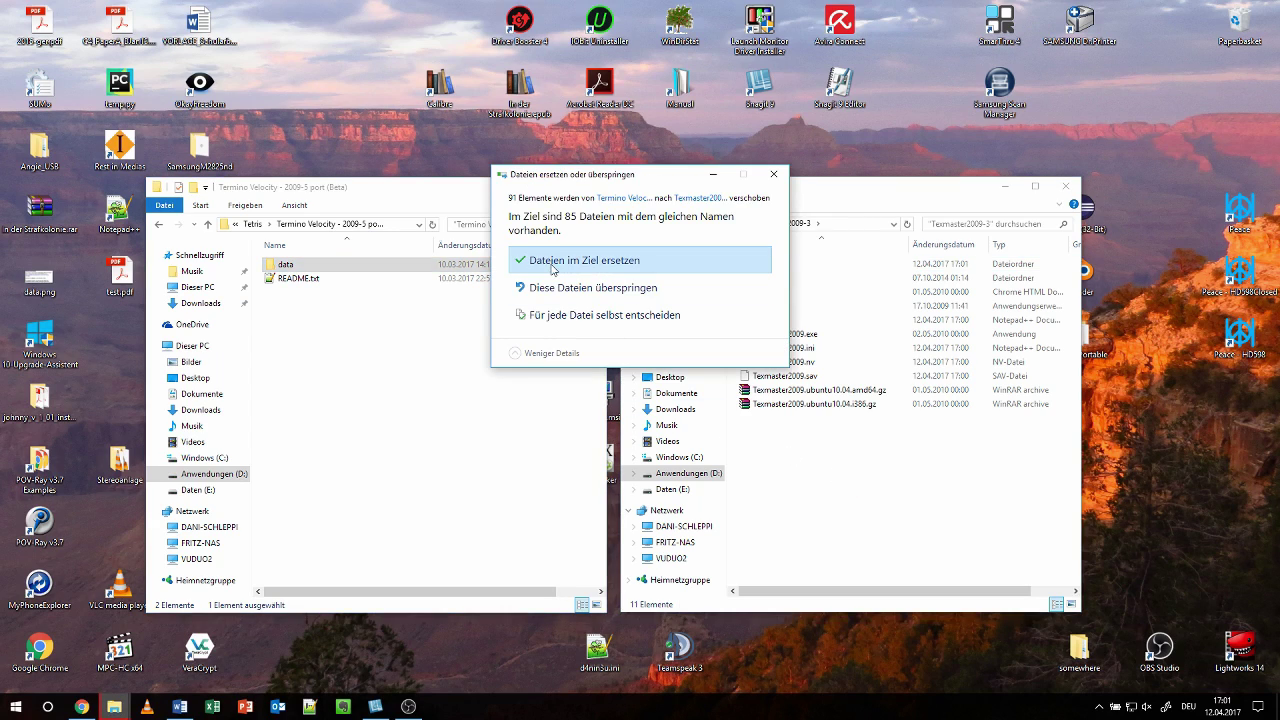
click(551, 262)
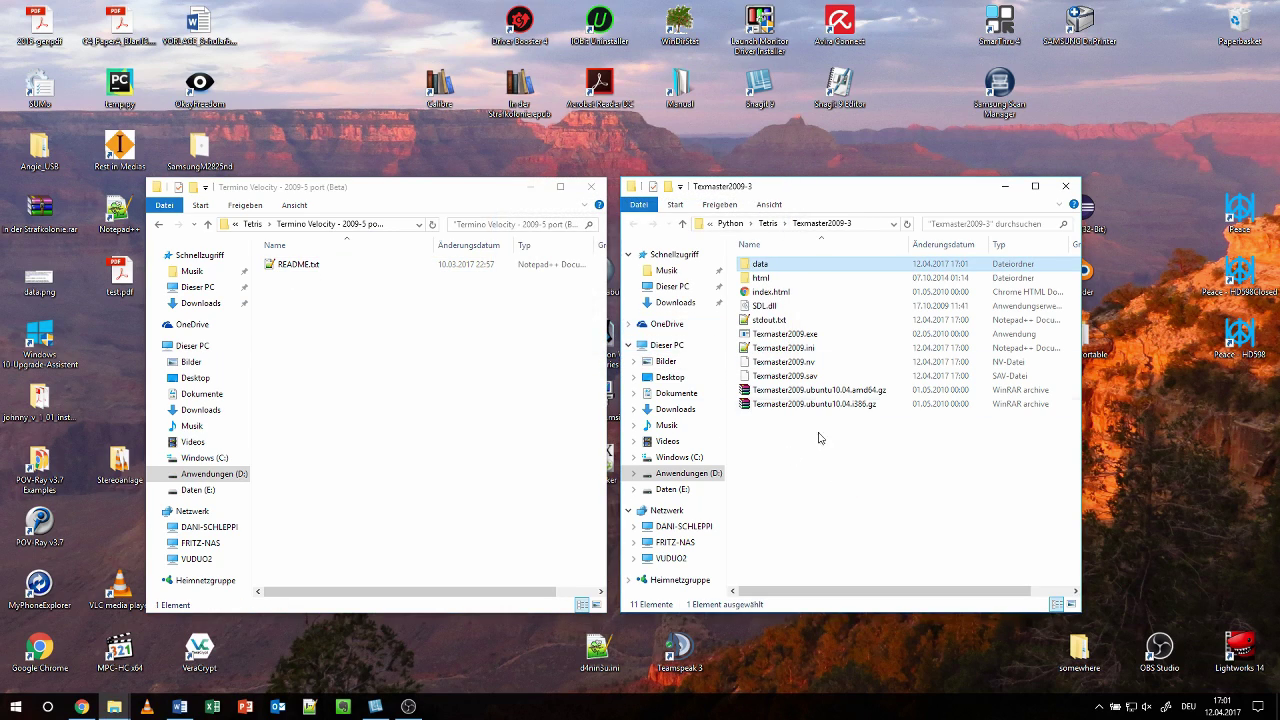
double_click(818, 334)
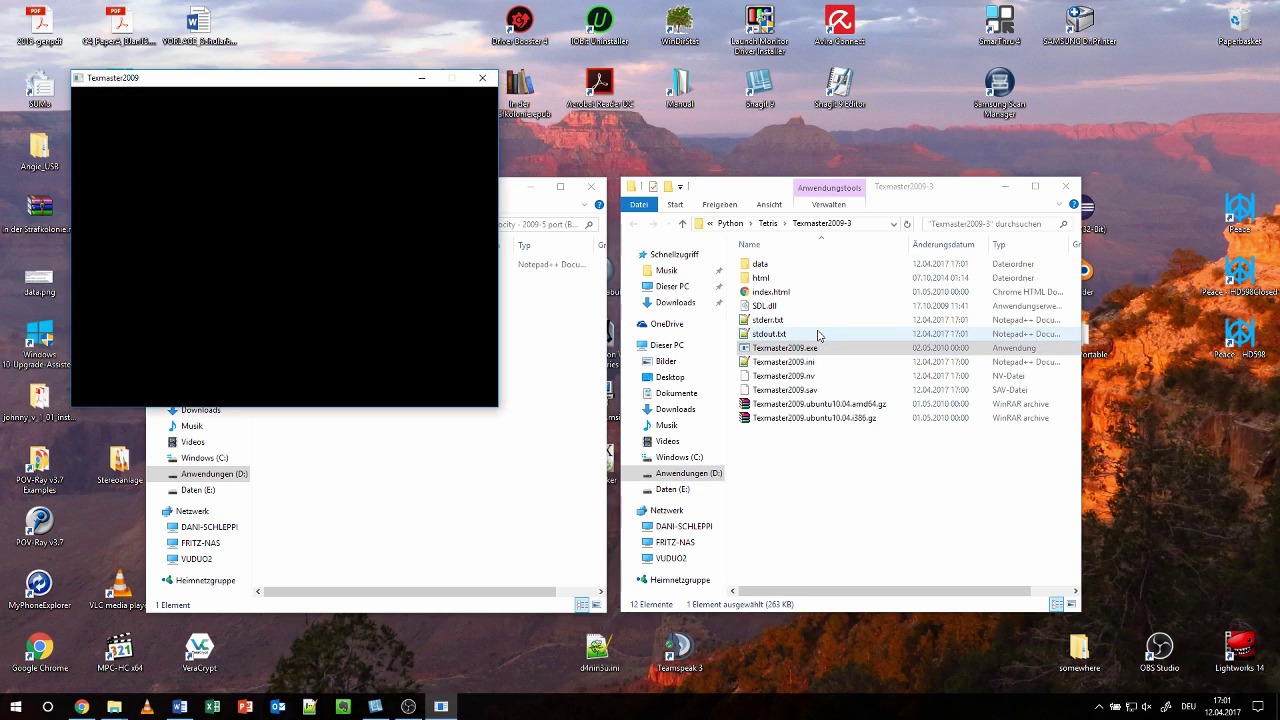